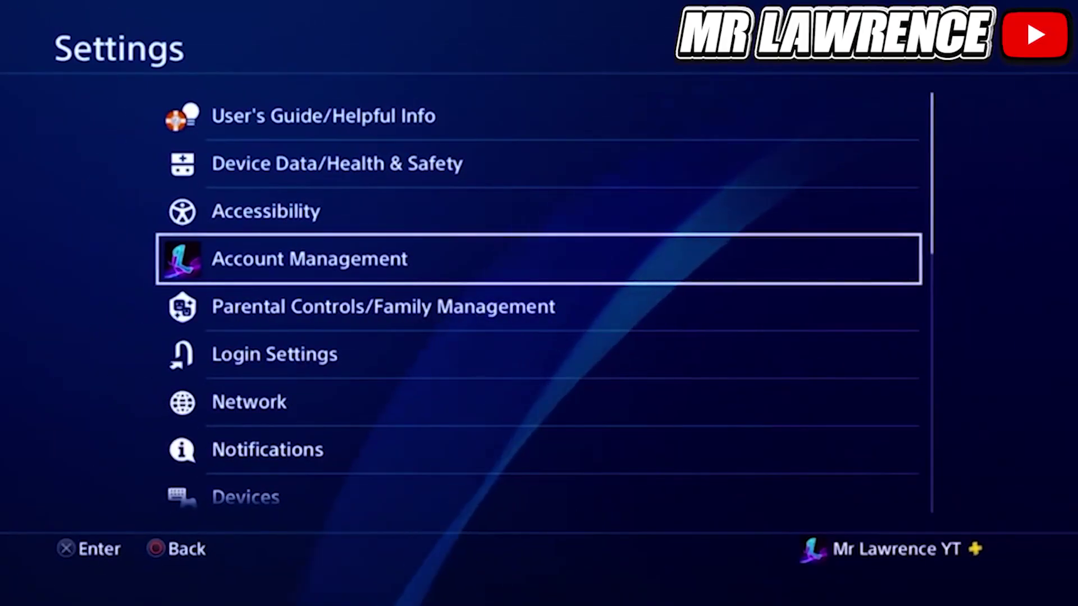
In the PS4 Settings list, move down to the application saved data settings.
key("Down")
key("Down")
key("Down")
key("Down")
key("Down")
key("Down")
key("Down")
key("Down")
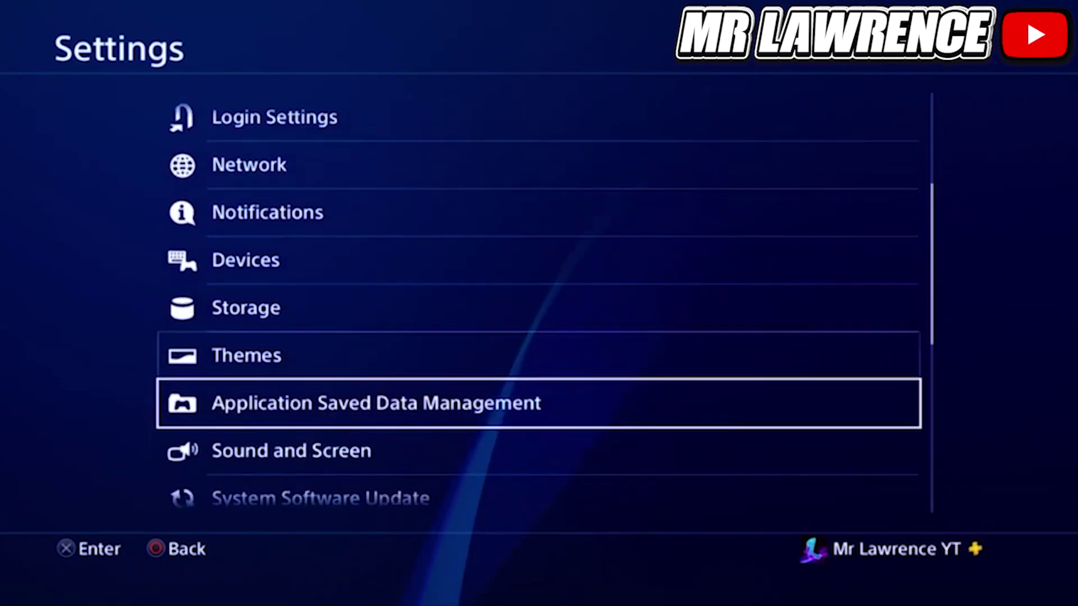
Copy the Franklin and Lamar (1.6%) GTA V save from system storage to the USB drive.
key("Return")
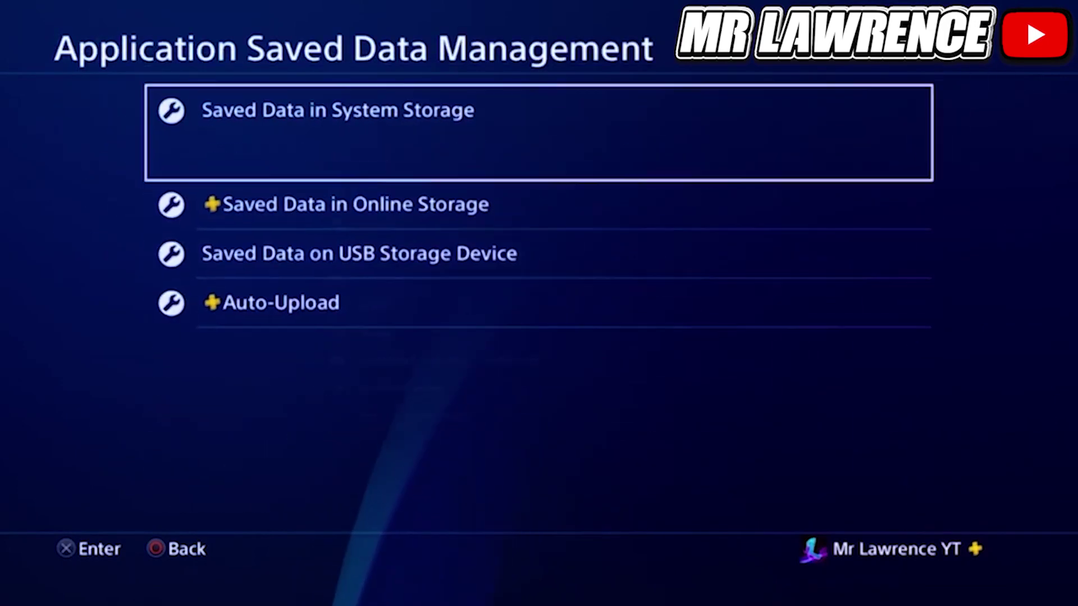
key("Return")
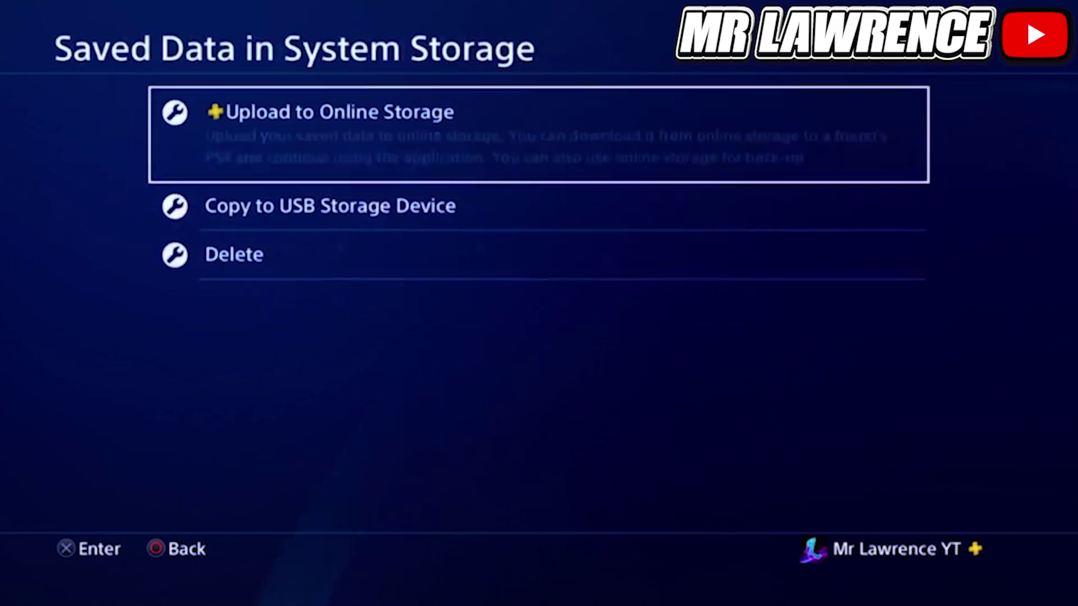
key("Down")
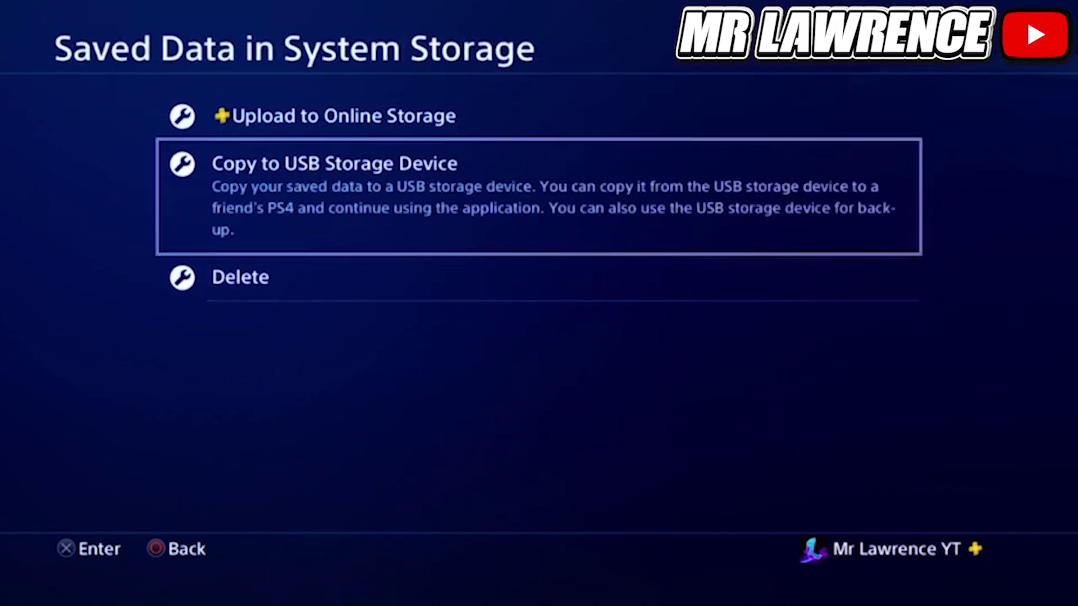
key("Return")
key("Return")
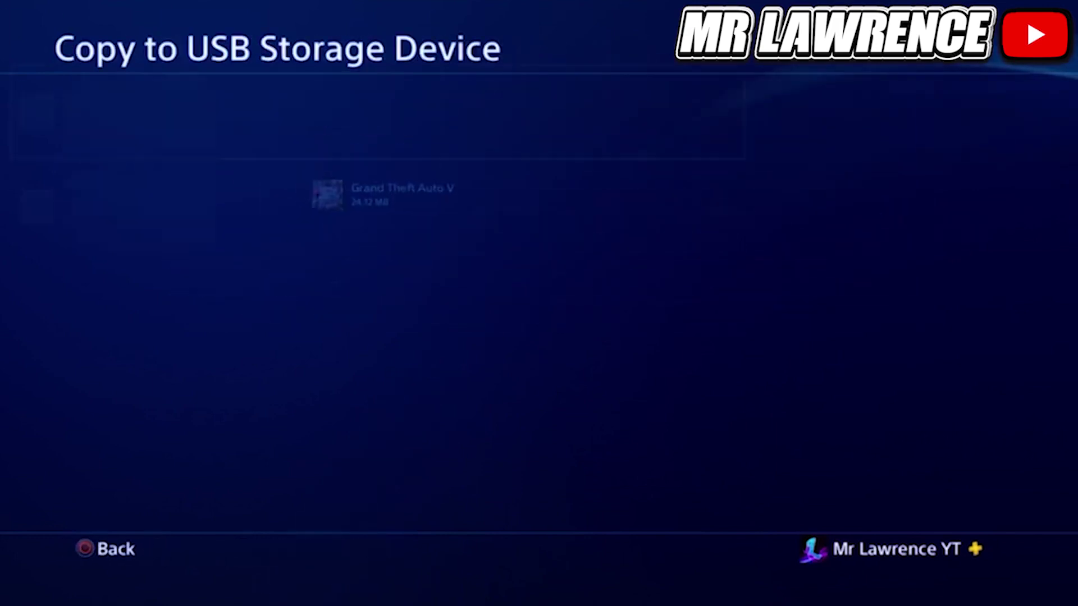
key("Down")
key("Down")
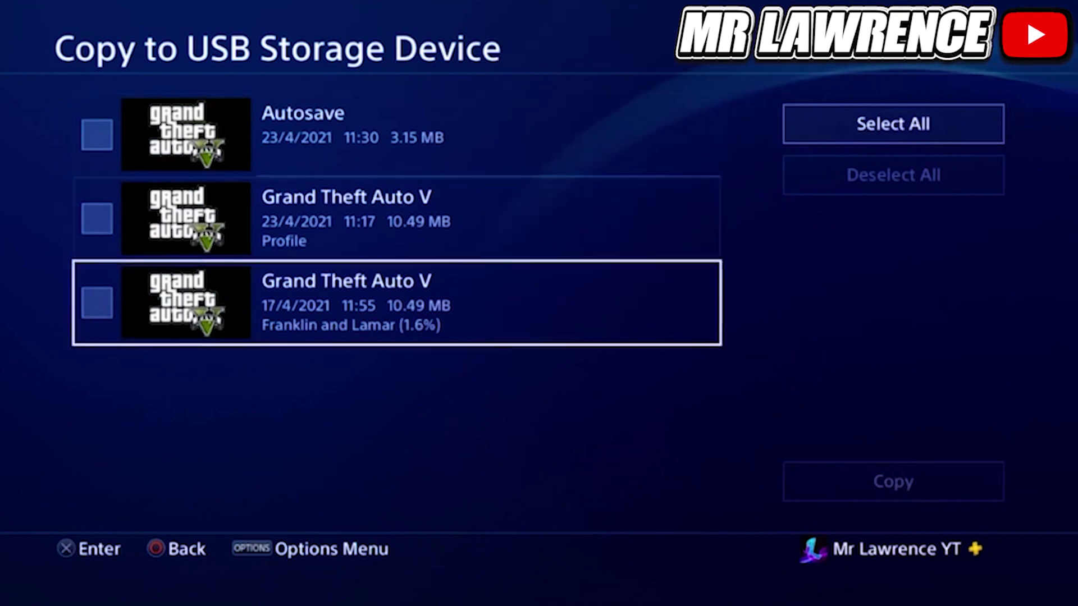
key("Return")
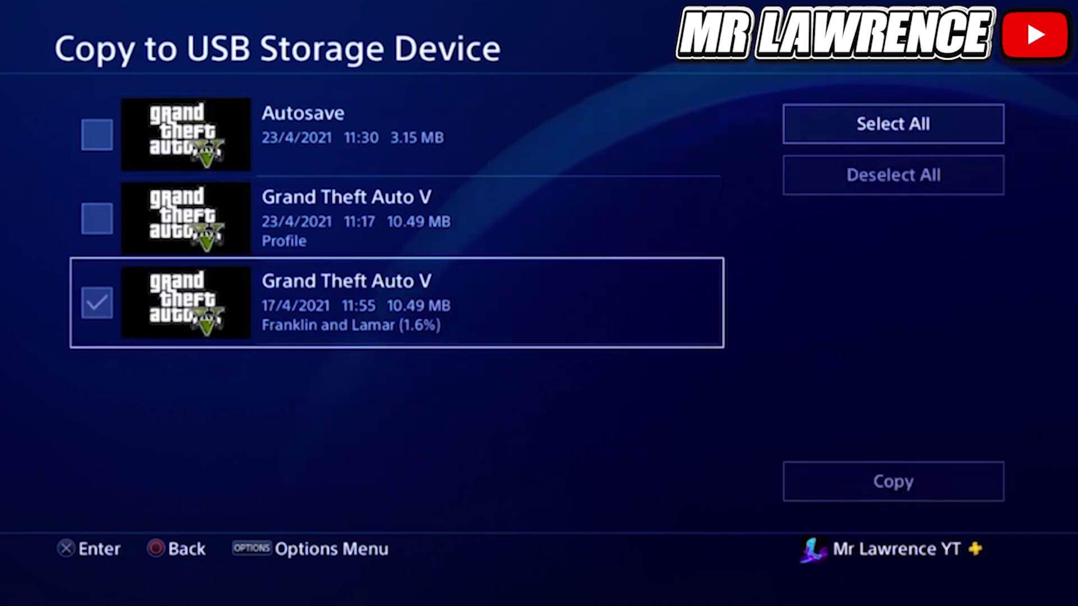
key("Right")
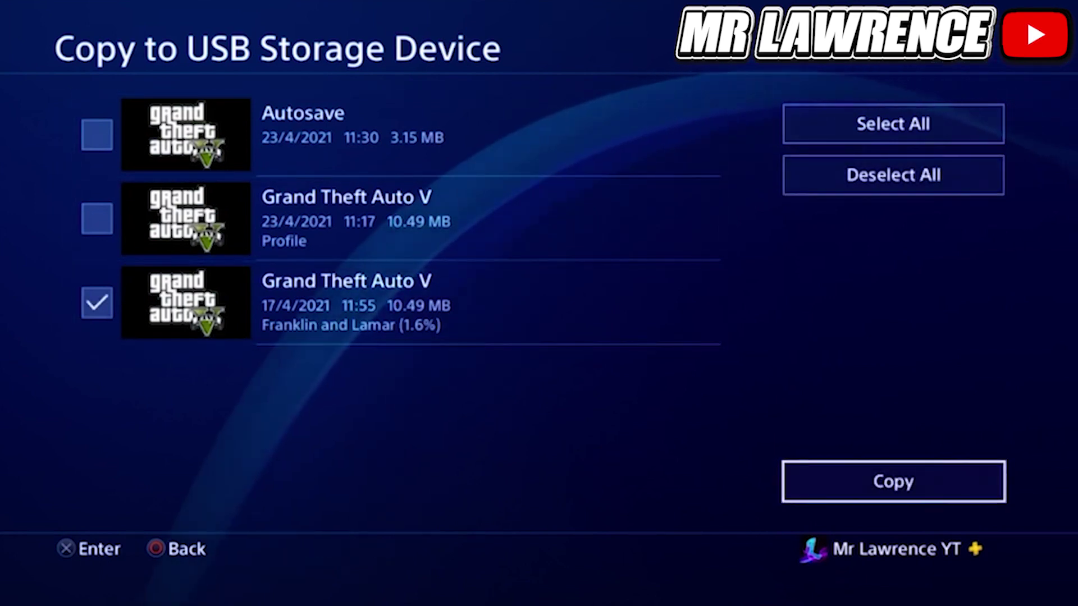
key("Return")
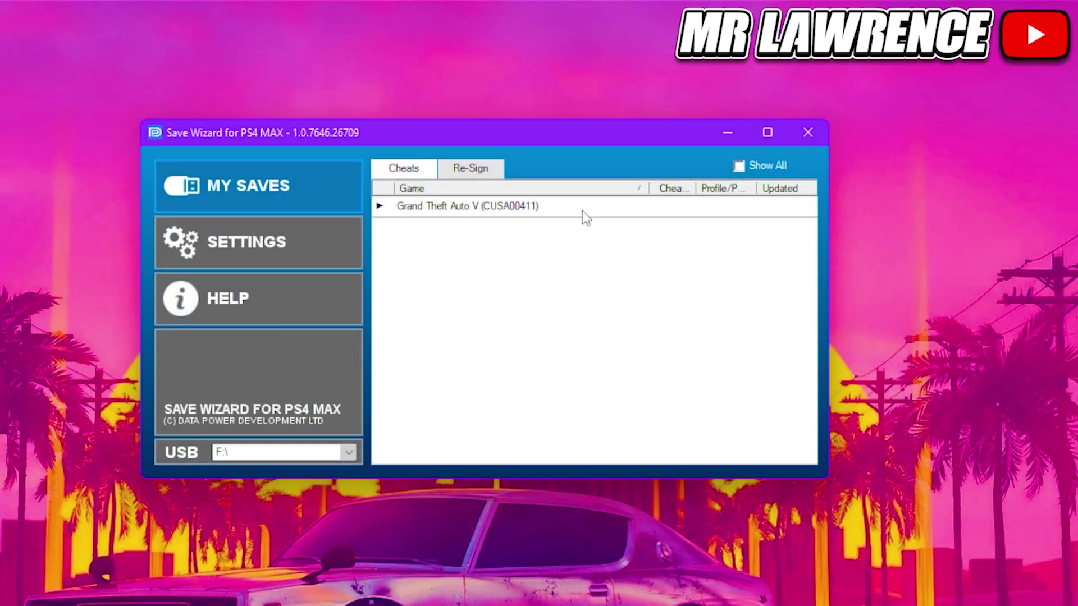
Expand Grand Theft Auto V and register the profile from its first save.
left_click(581, 209)
double_click(581, 210)
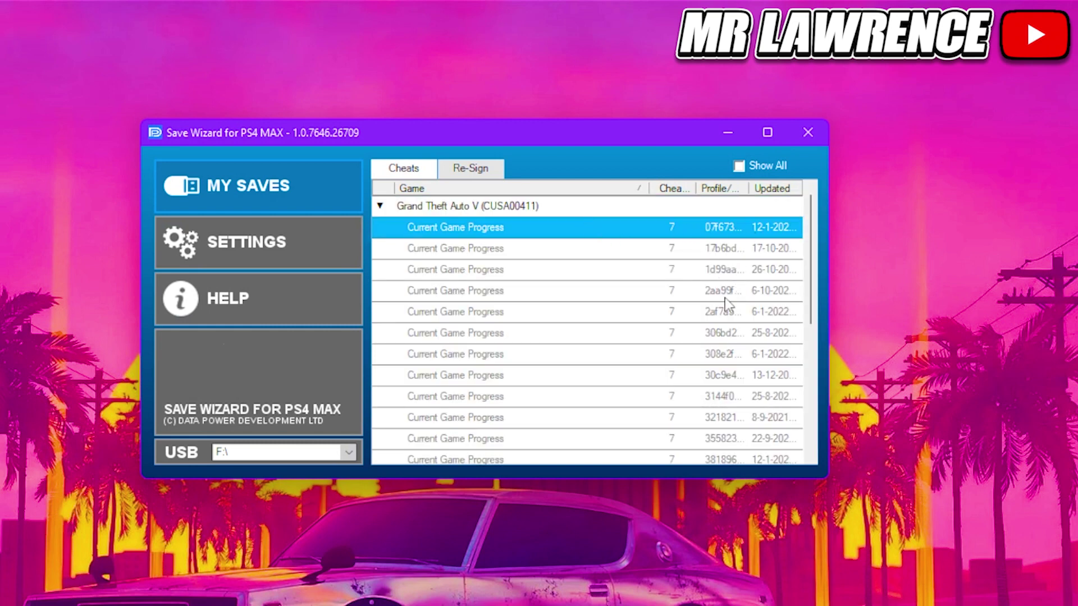
right_click(609, 229)
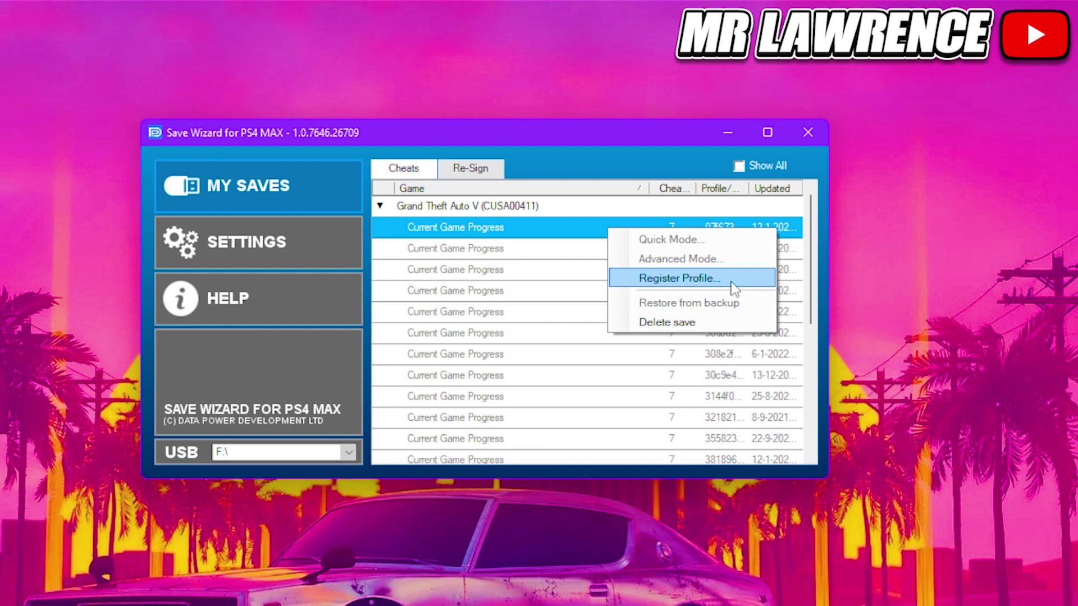
left_click(647, 277)
Open the user's own GTA V save in Advanced Mode.
scroll(574, 242, "down", 2)
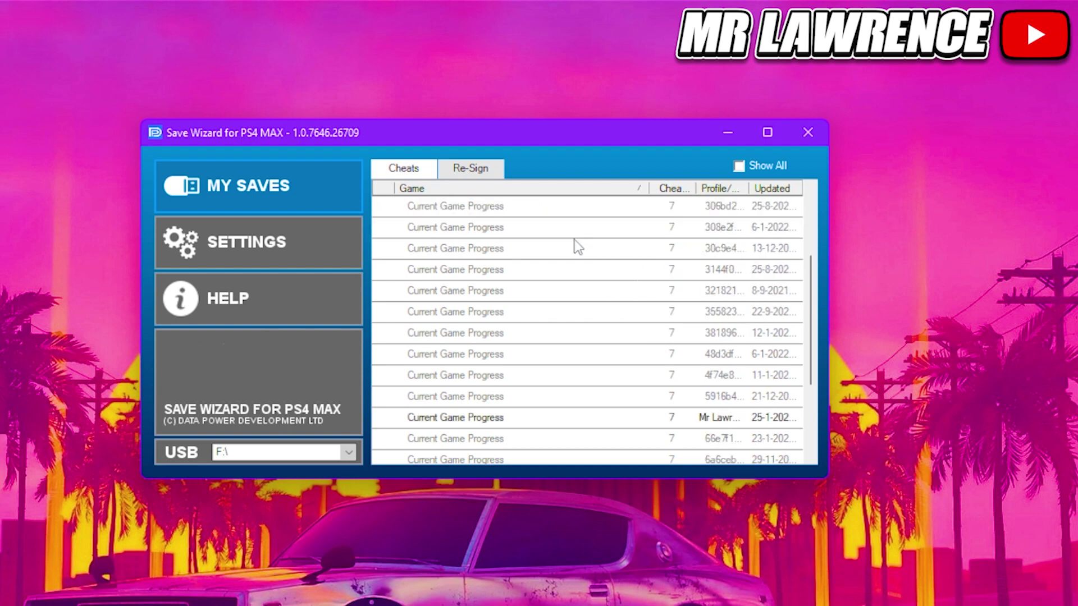
right_click(575, 426)
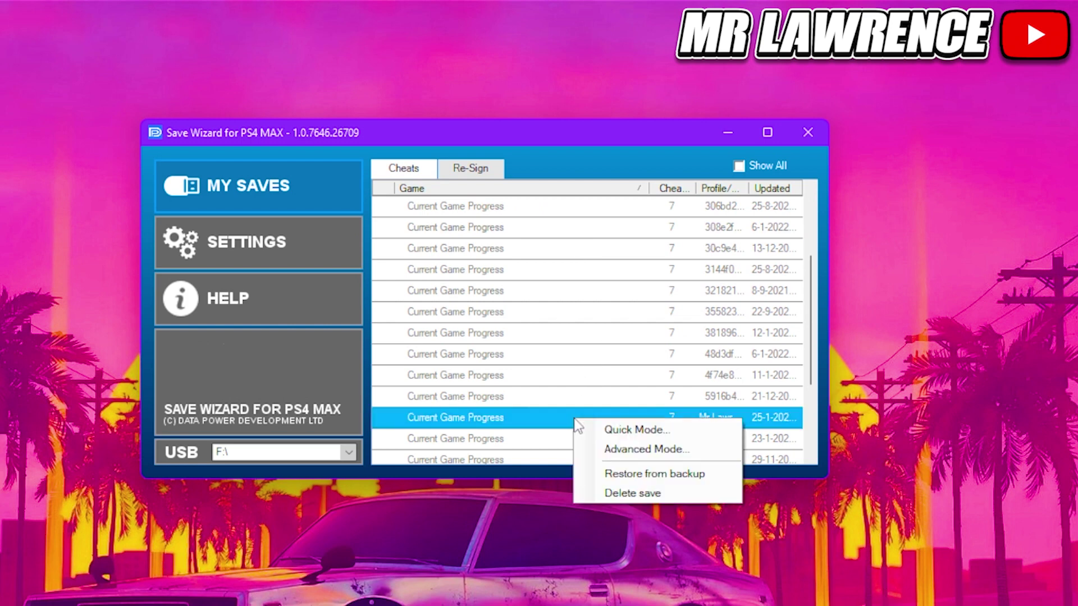
left_click(616, 450)
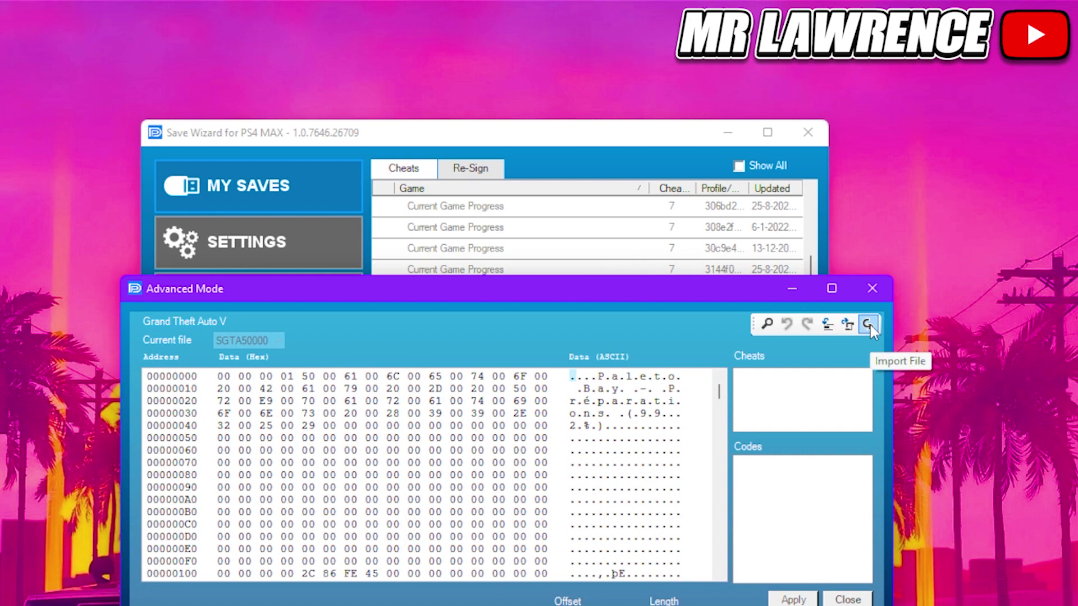
Import SGTA50007_LITE_DMO from the Desktop, accept the warning and close the success message.
left_click(867, 324)
left_click(528, 448)
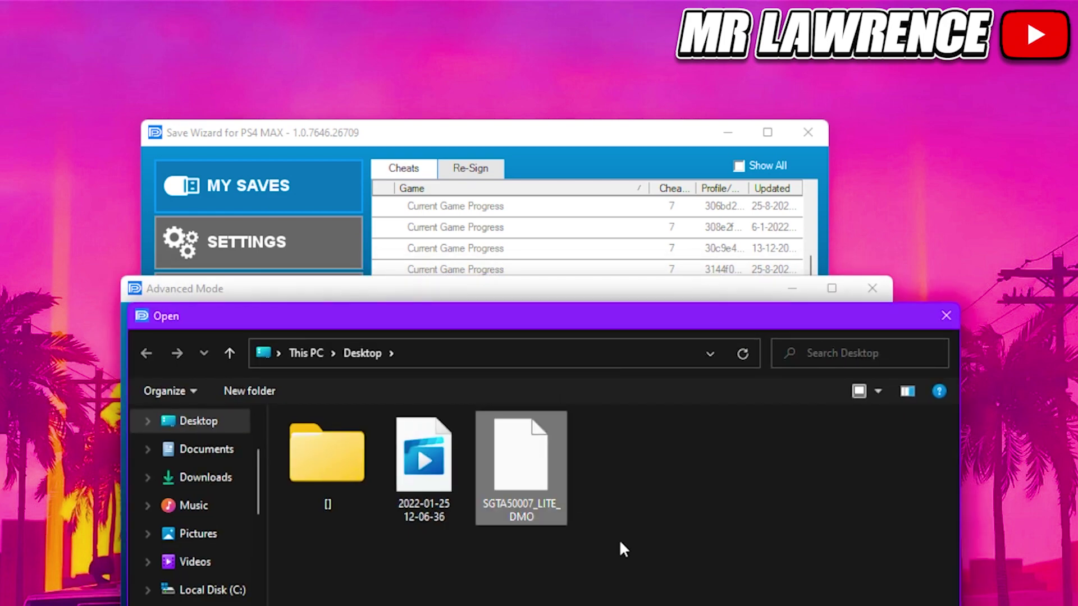
double_click(520, 458)
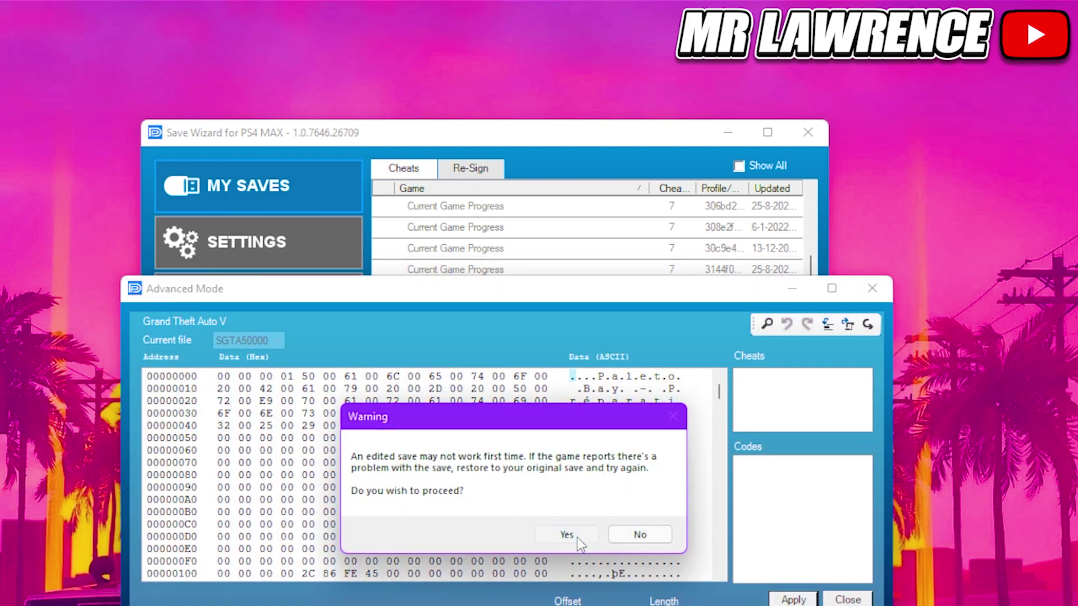
left_click(577, 537)
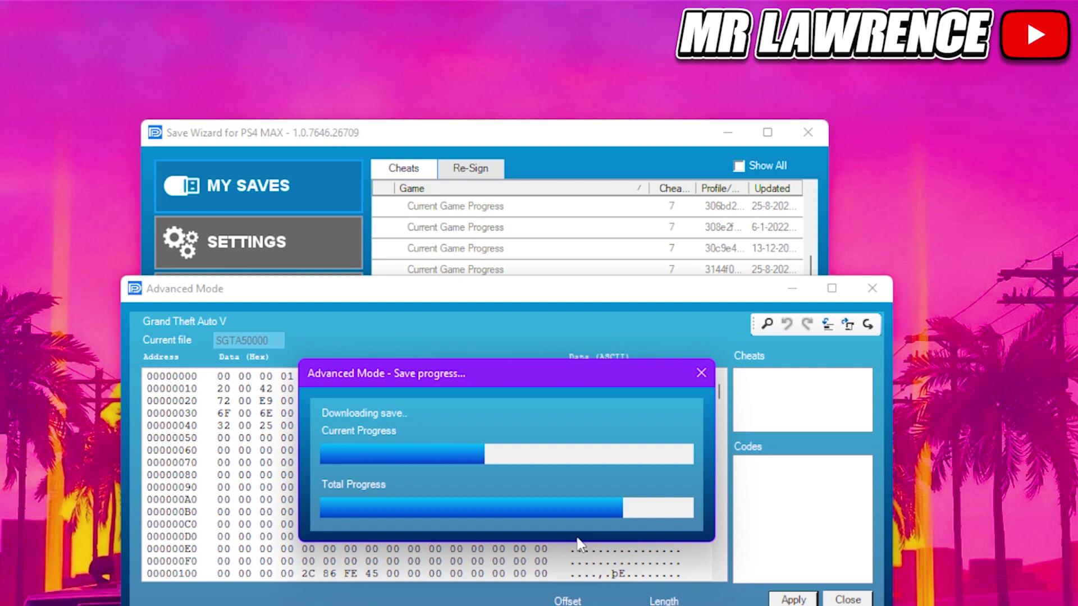
left_click(570, 517)
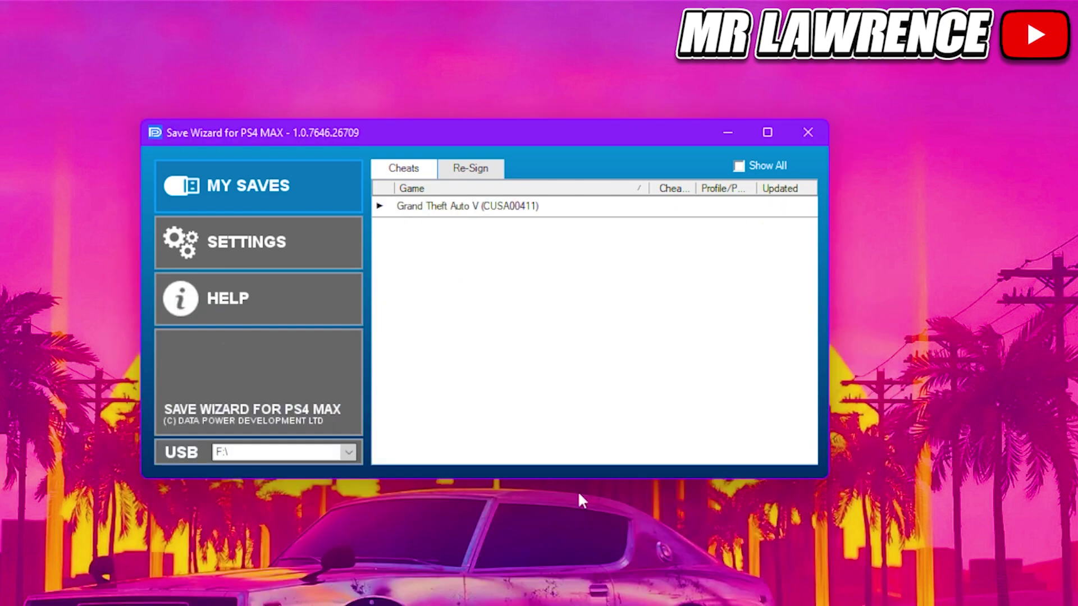
Reopen the modified GTA V save in Advanced Mode.
left_click(562, 206)
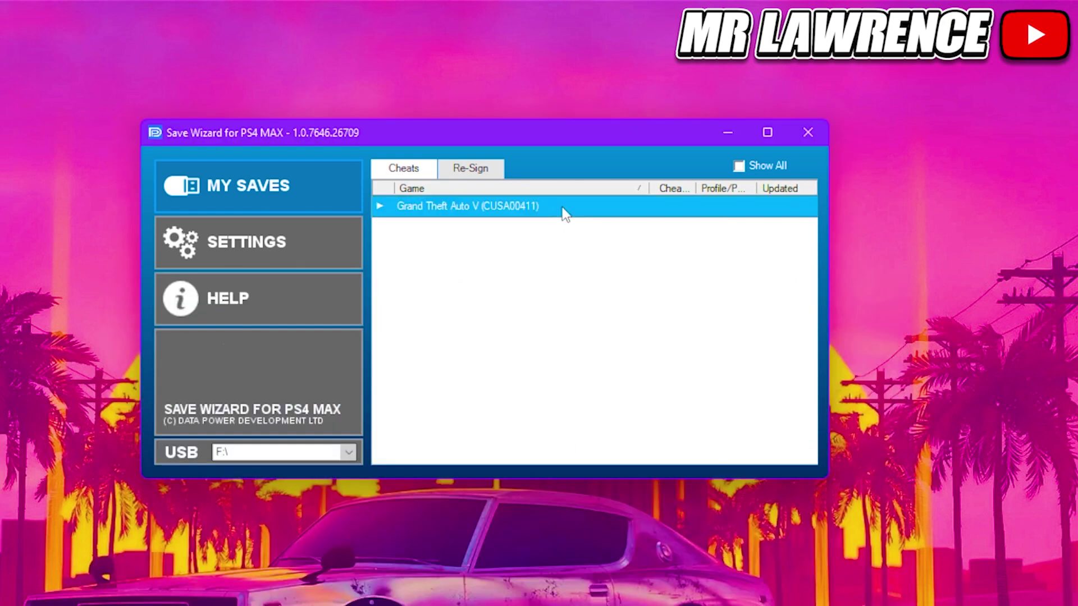
double_click(562, 207)
scroll(564, 225, "down", 2)
right_click(594, 424)
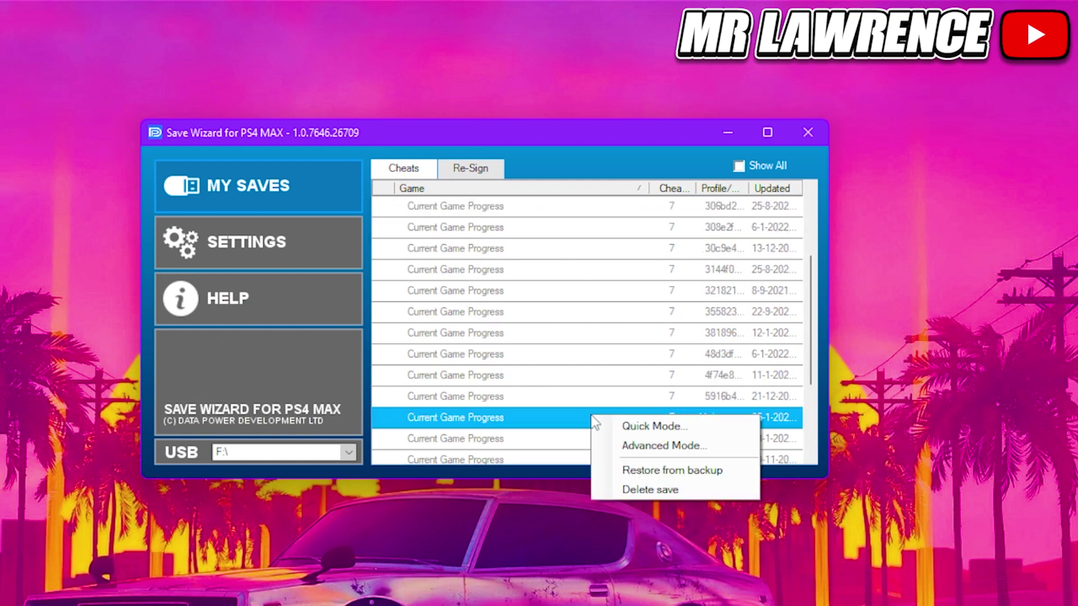
left_click(626, 445)
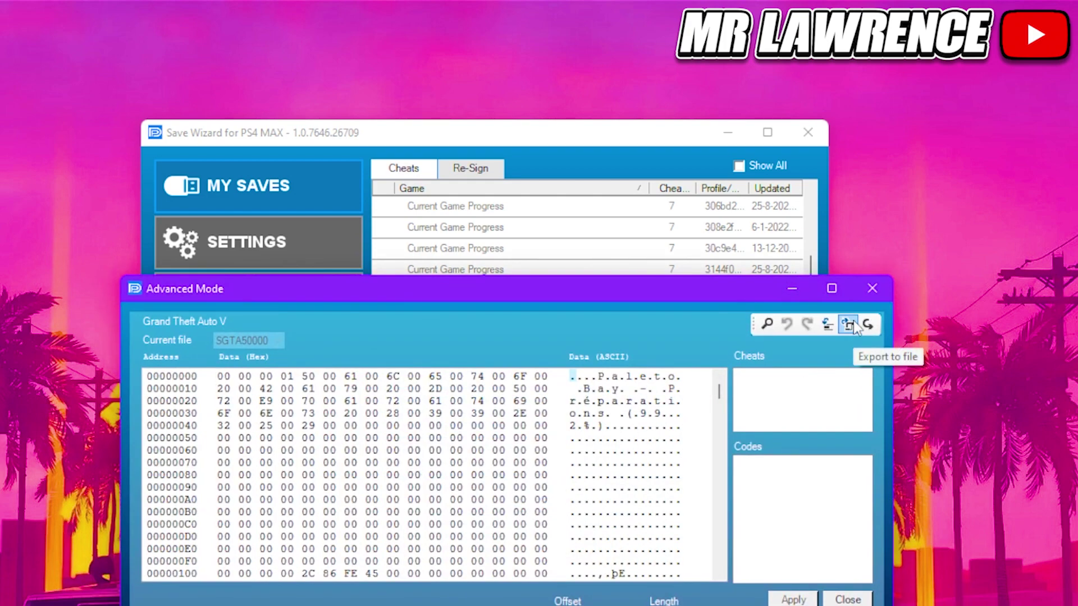
Export SGTA50000 to the Desktop, then close Advanced Mode and minimise Save Wizard.
left_click(849, 324)
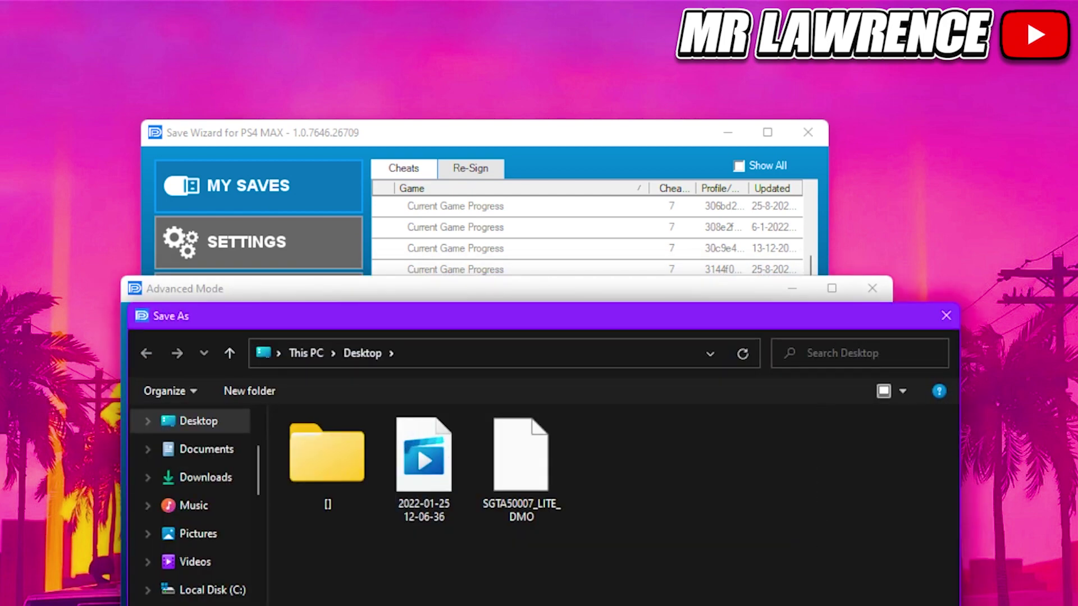
key("Return")
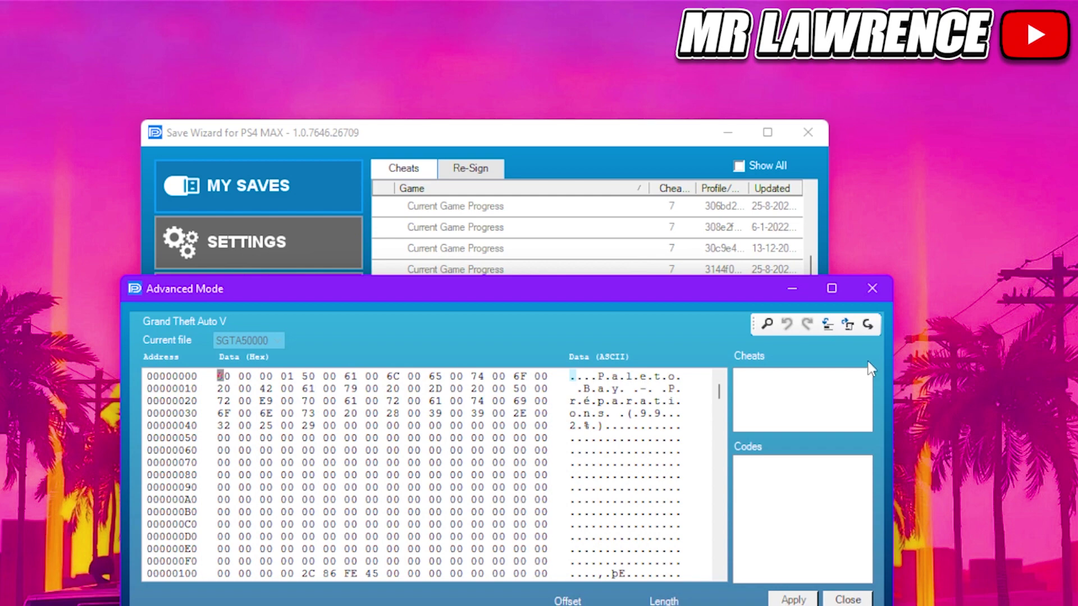
left_click(874, 288)
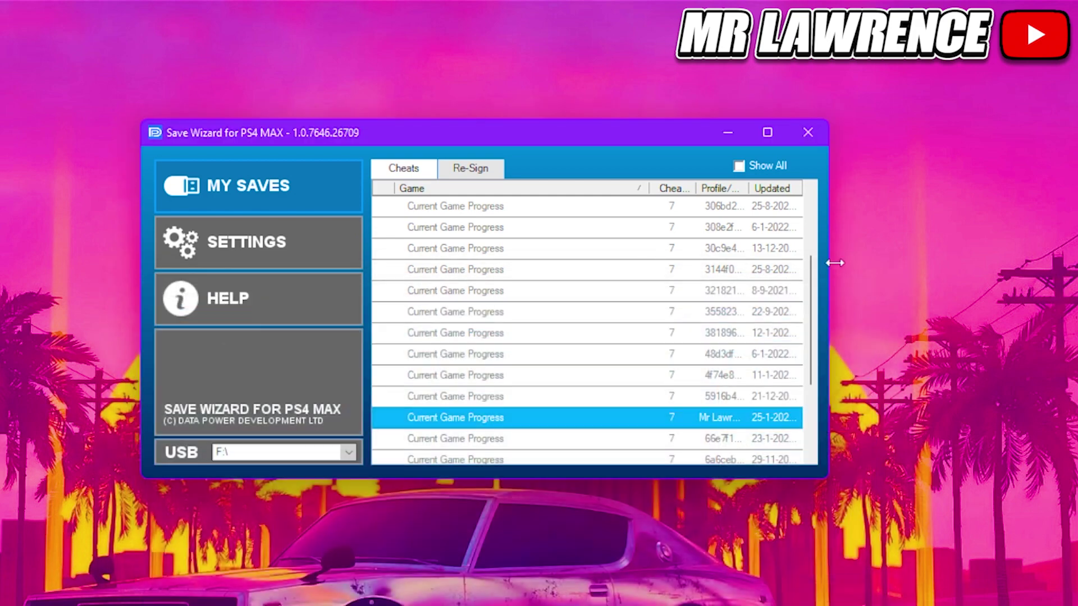
left_click(724, 132)
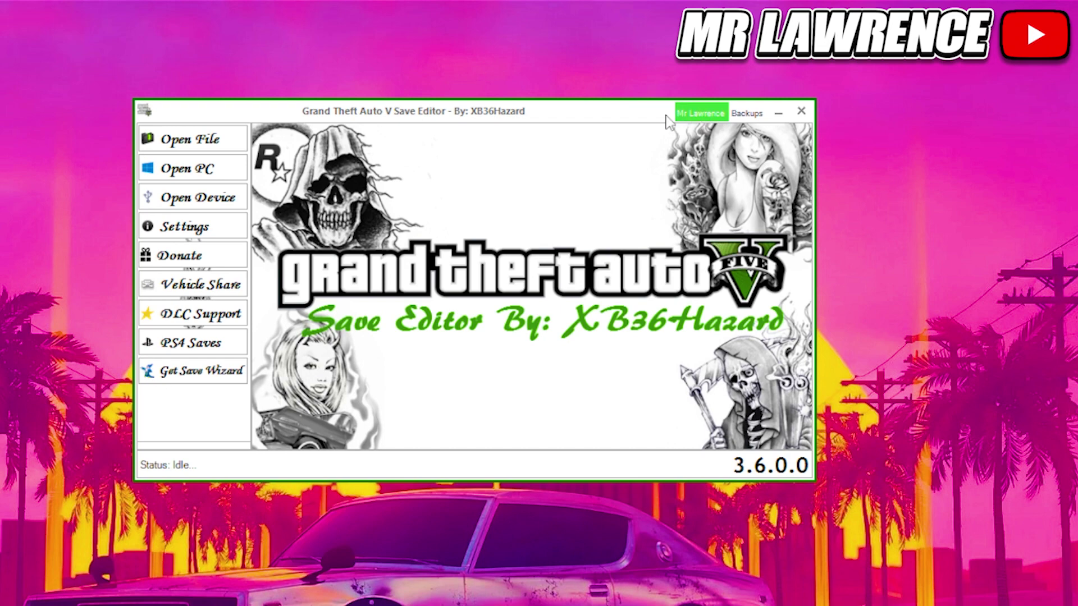
Open SGTA50000 from the Desktop in the save editor without making a backup.
left_click(217, 139)
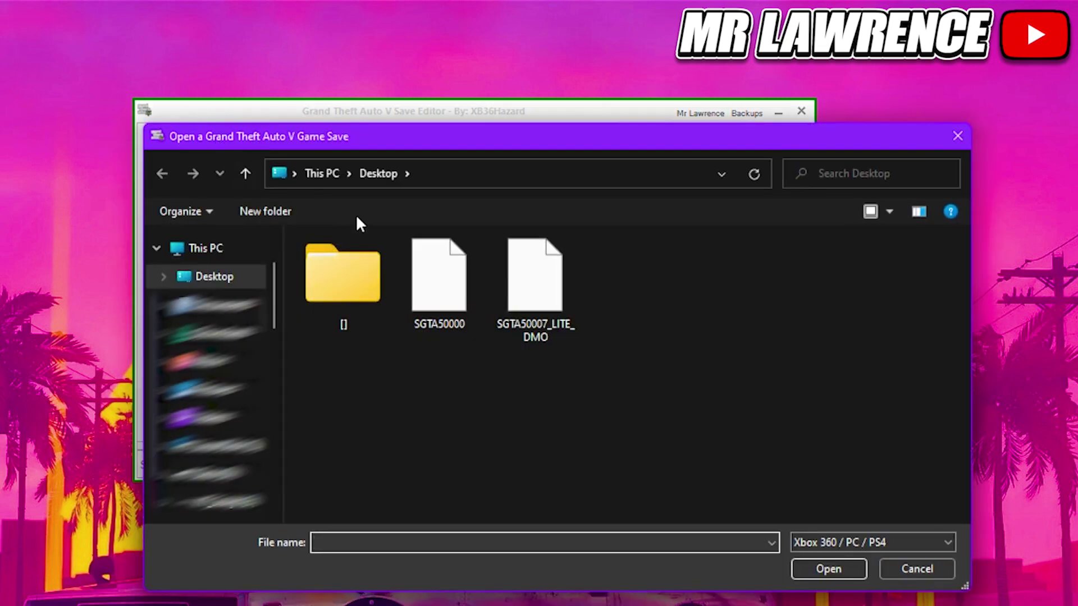
left_click(437, 280)
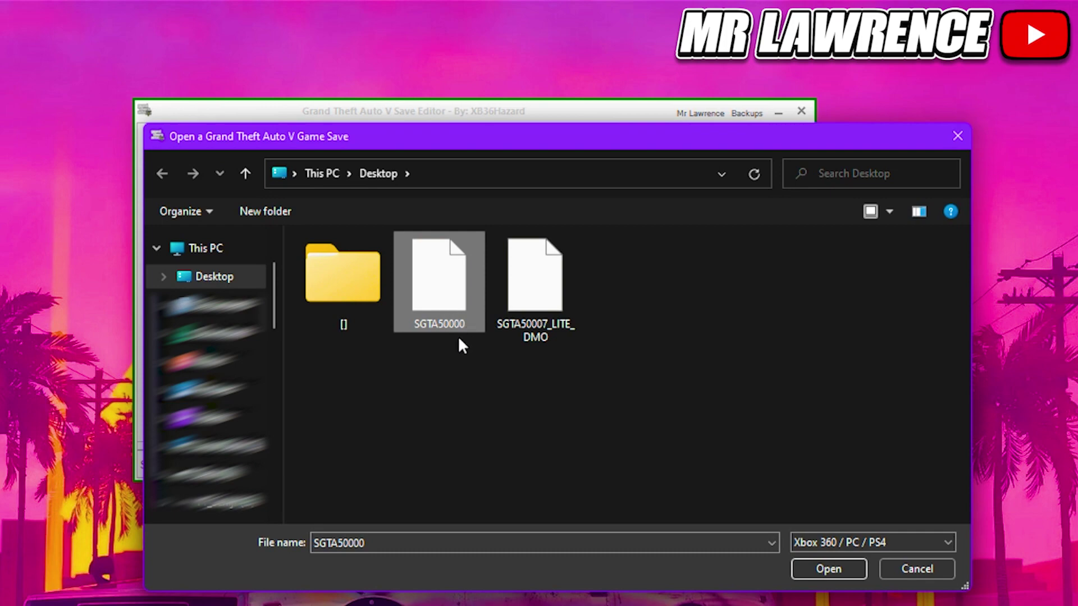
left_click(824, 565)
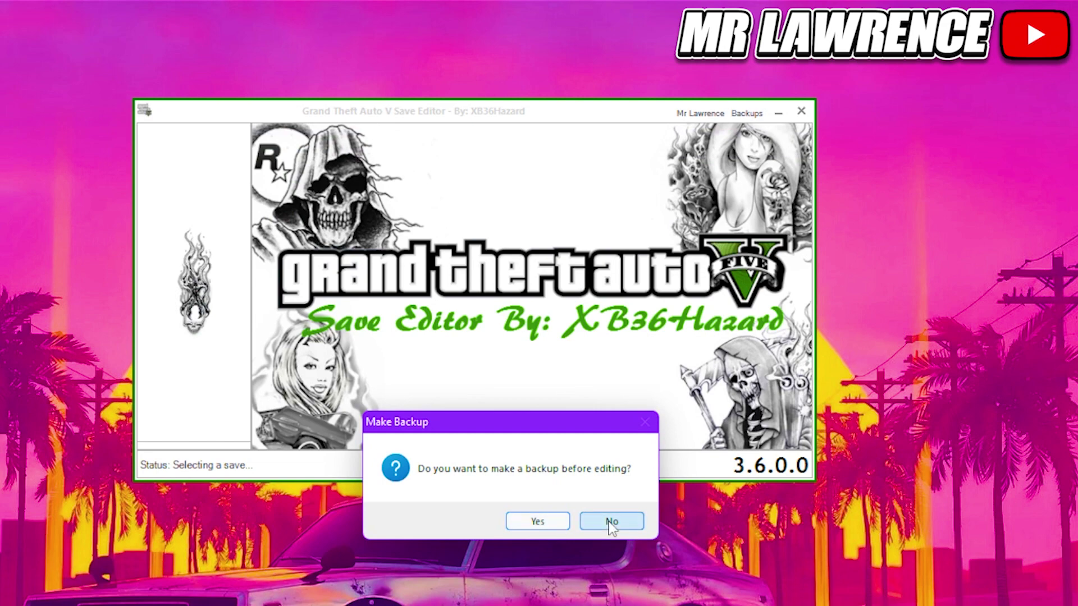
left_click(612, 522)
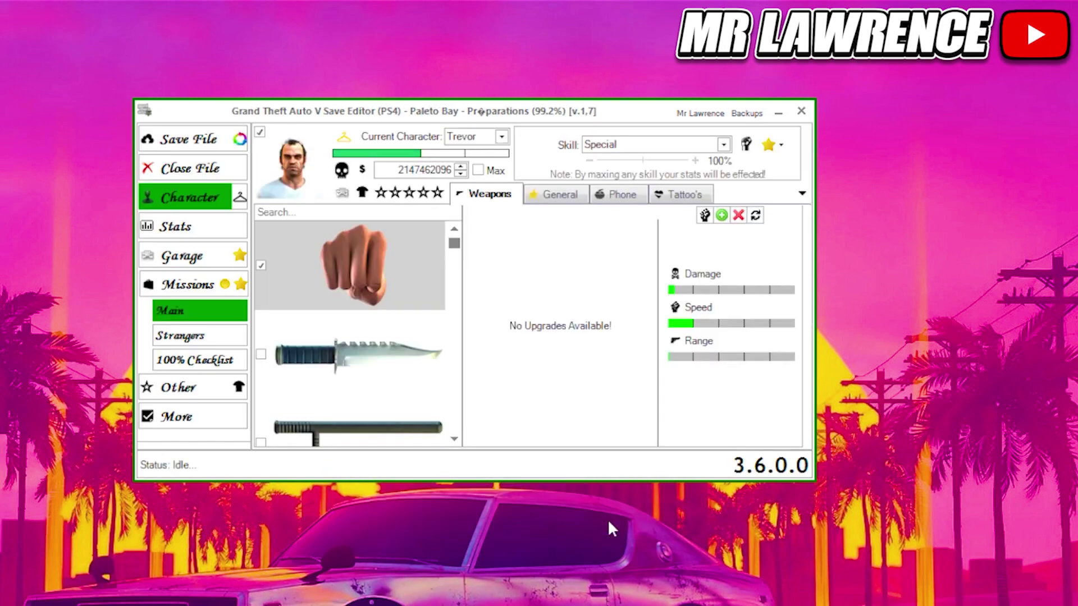
Switch to the Garage editor and check the slot list showing Trevor's Brioso 300 at Pillbox Hill.
left_click(212, 261)
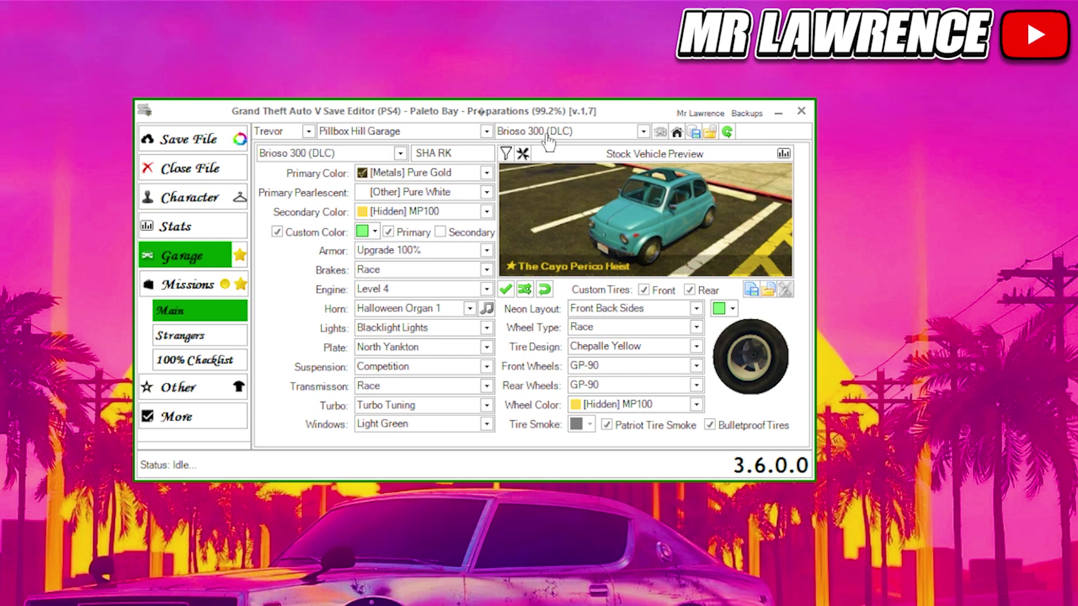
left_click(643, 132)
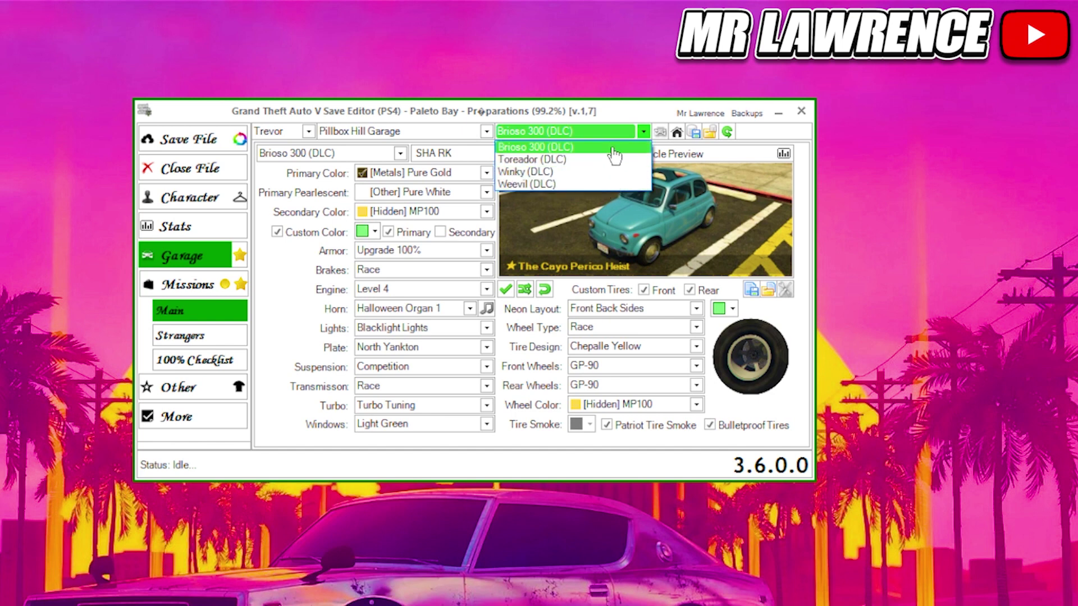
left_click(403, 159)
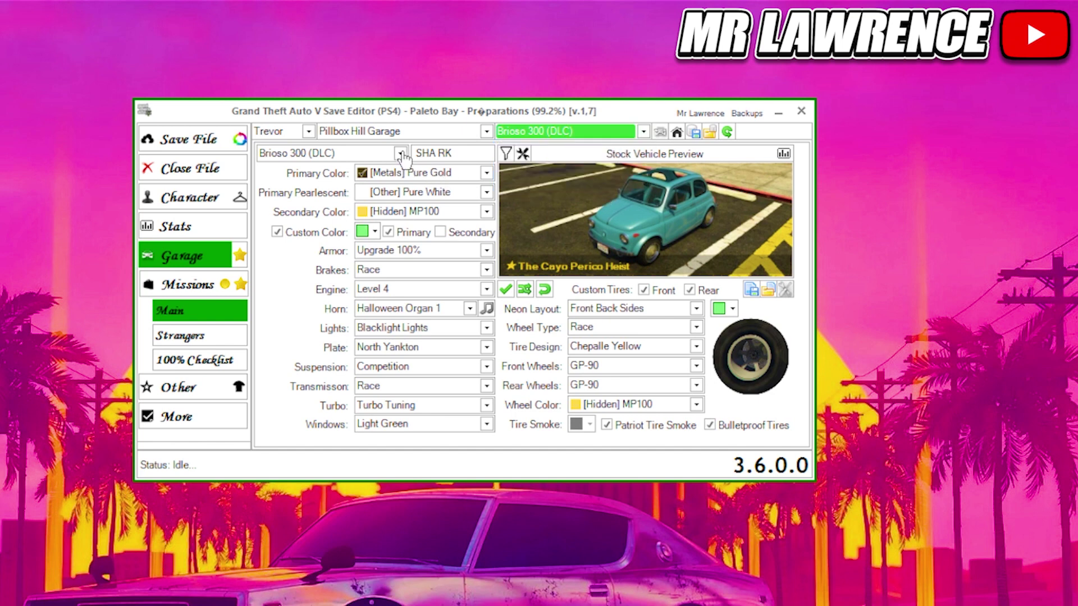
left_click(400, 153)
Pick Ignus (DLC) as the vehicle model and dismiss The Contract DLC notice.
left_click_drag(425, 236, 425, 189)
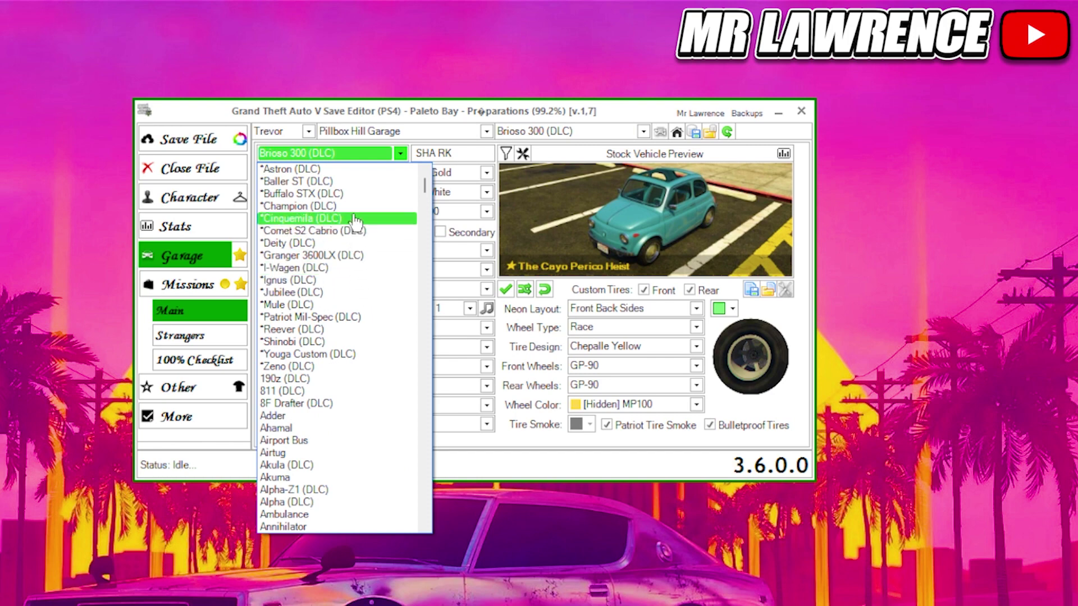
left_click(341, 280)
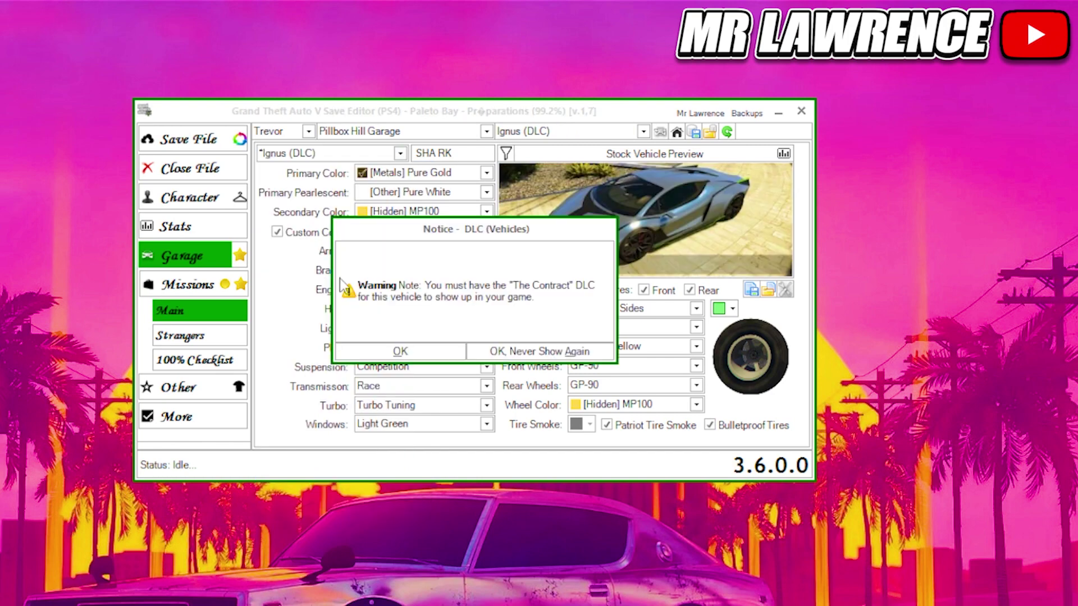
left_click(401, 352)
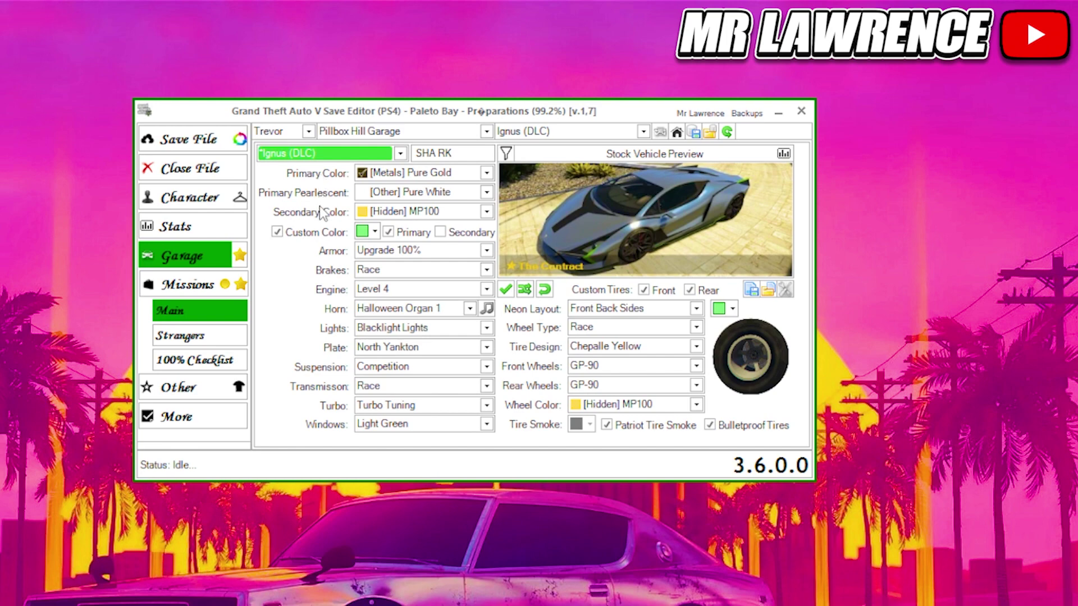
Browse the primary paint colour list, closing it without a change.
left_click(486, 174)
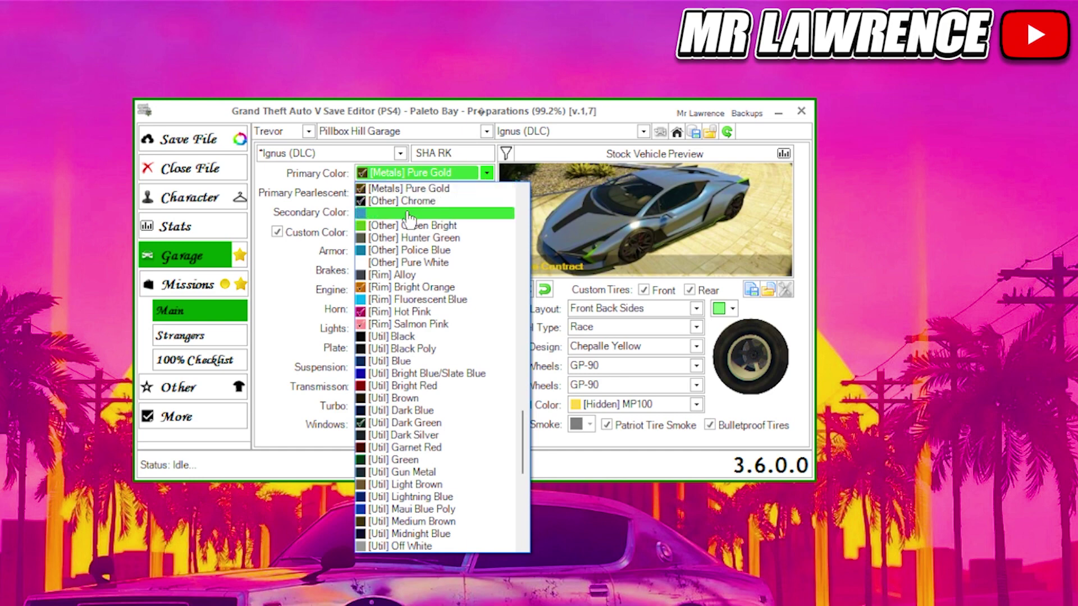
left_click_drag(527, 442, 532, 225)
scroll(452, 430, "down", 4)
scroll(441, 337, "down", 3)
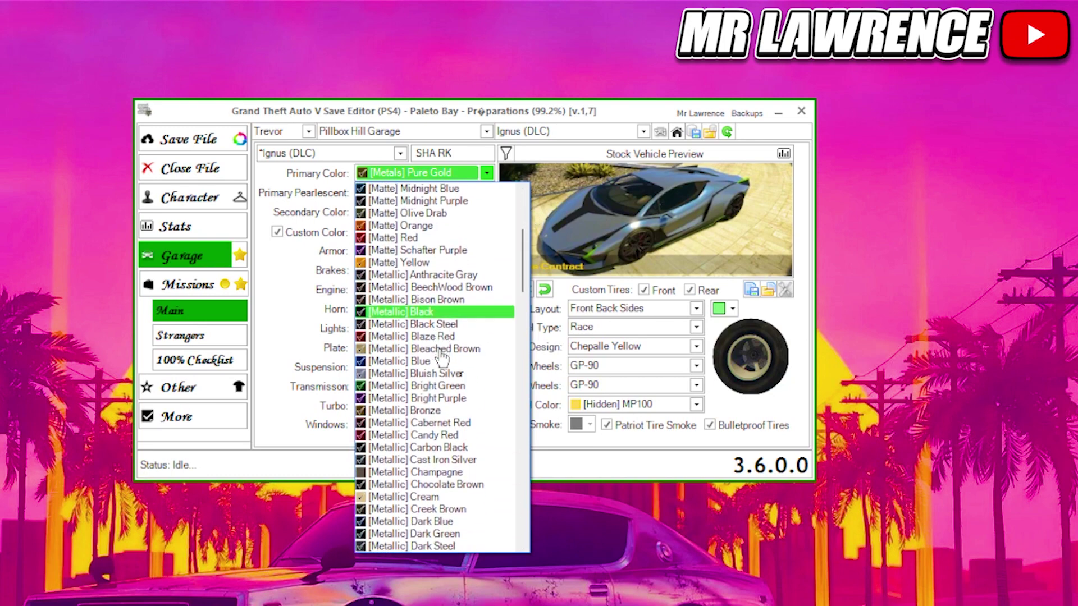
scroll(435, 416, "down", 5)
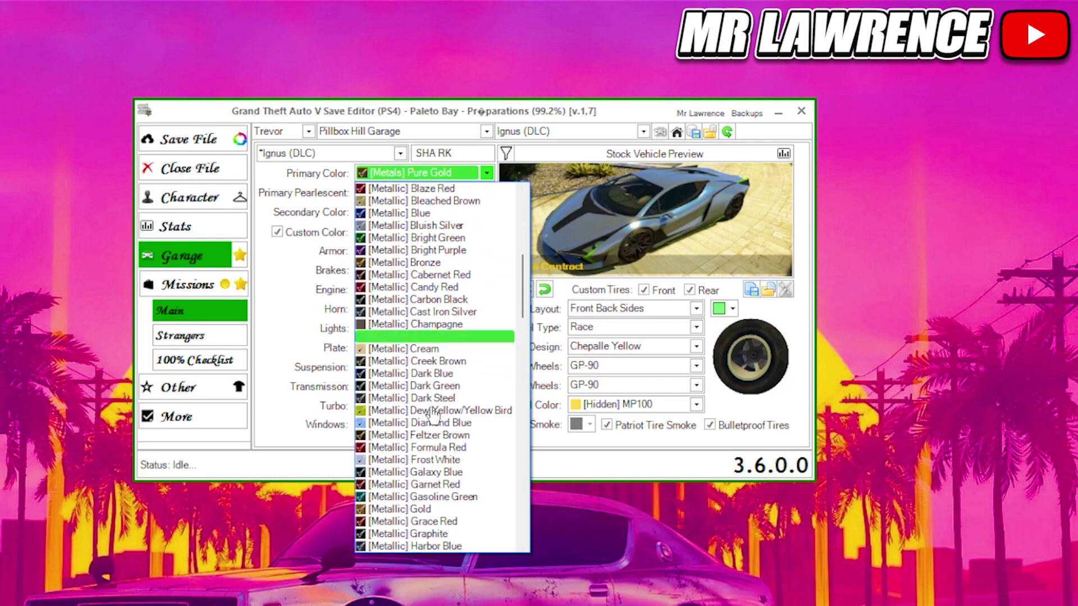
scroll(468, 425, "down", 5)
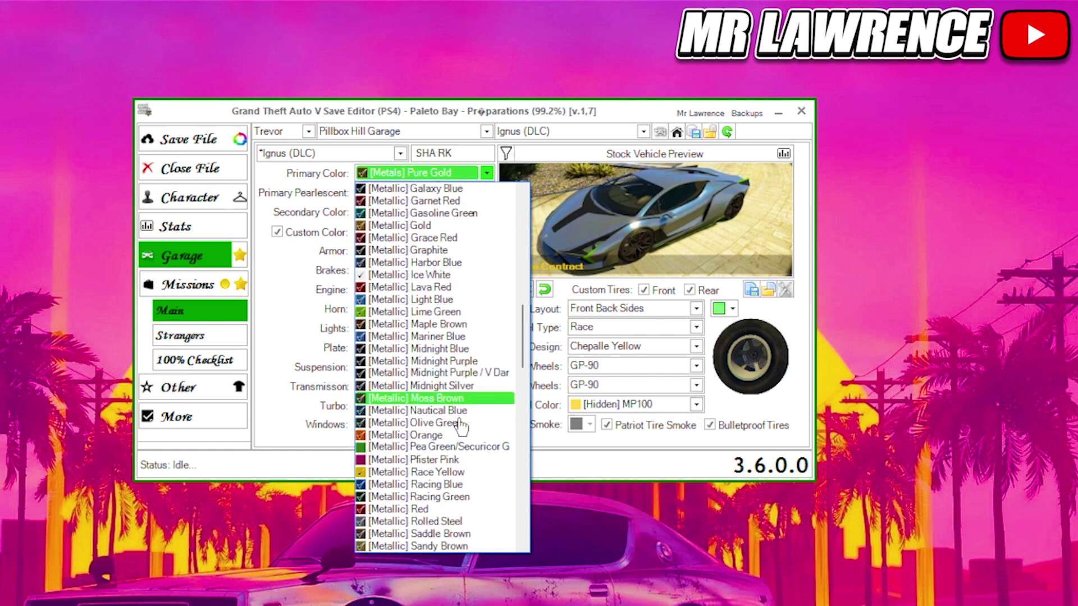
left_click(538, 352)
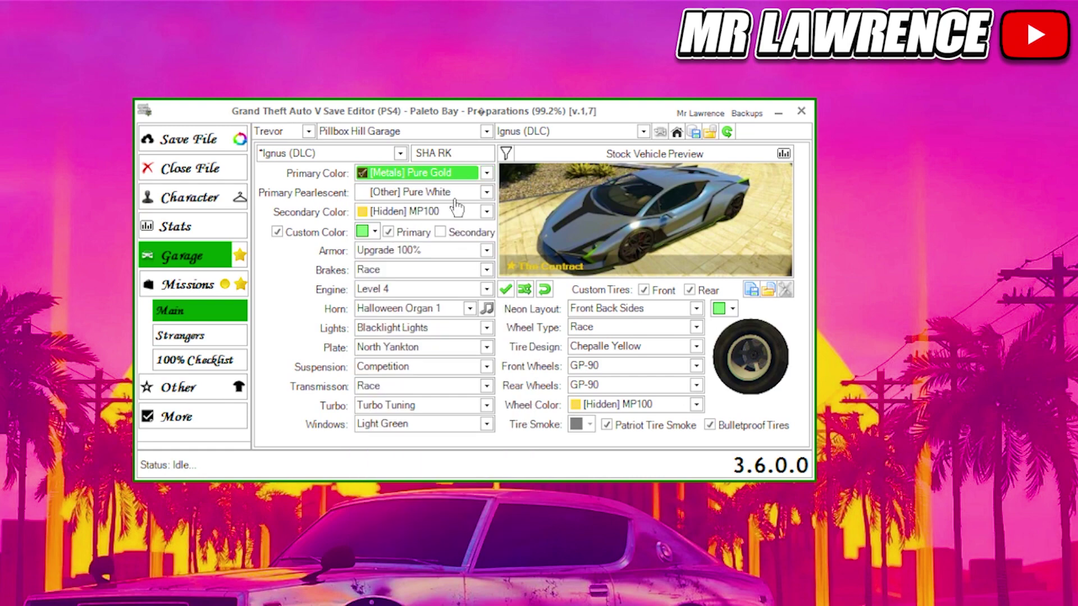
left_click(487, 173)
left_click_drag(519, 432, 524, 205)
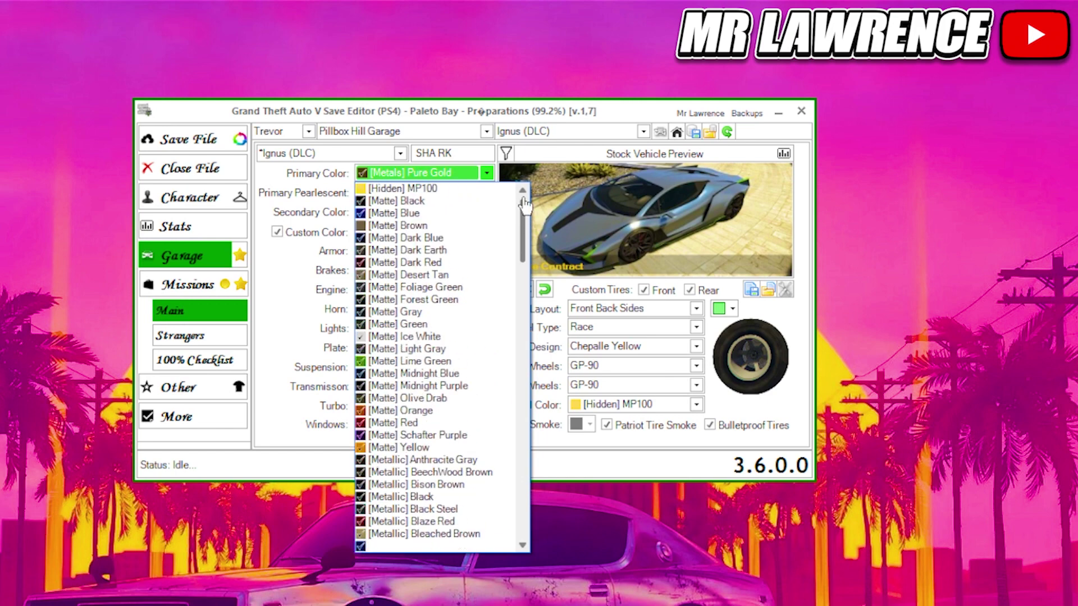
left_click(487, 192)
Set both the pearlescent and primary colours to [Hidden] MP100.
left_click(487, 192)
left_click_drag(524, 443, 524, 211)
left_click(405, 208)
left_click(486, 175)
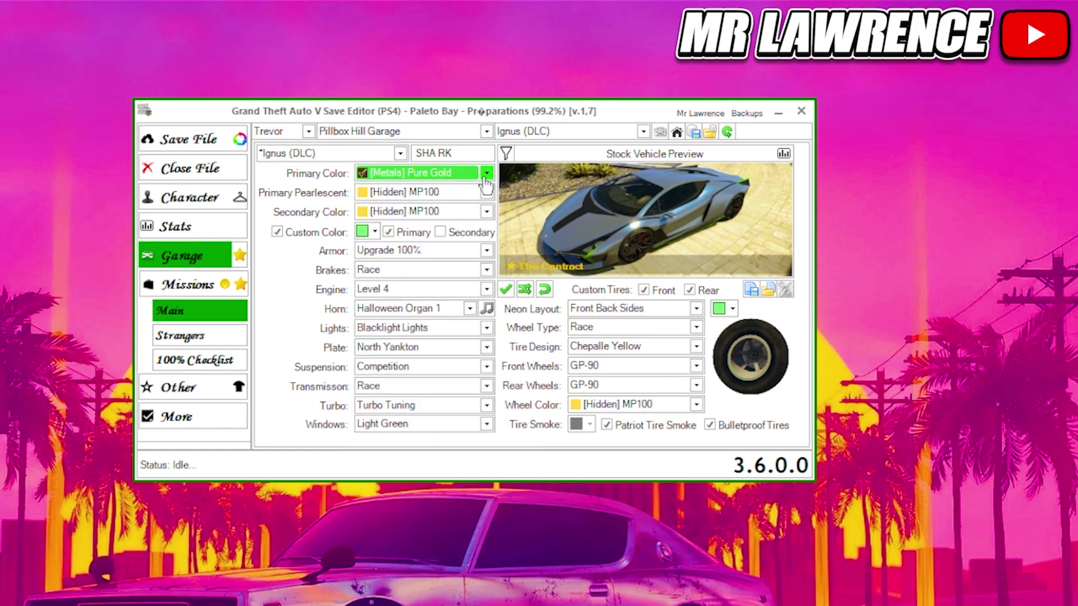
left_click(486, 174)
scroll(438, 225, "up", 15)
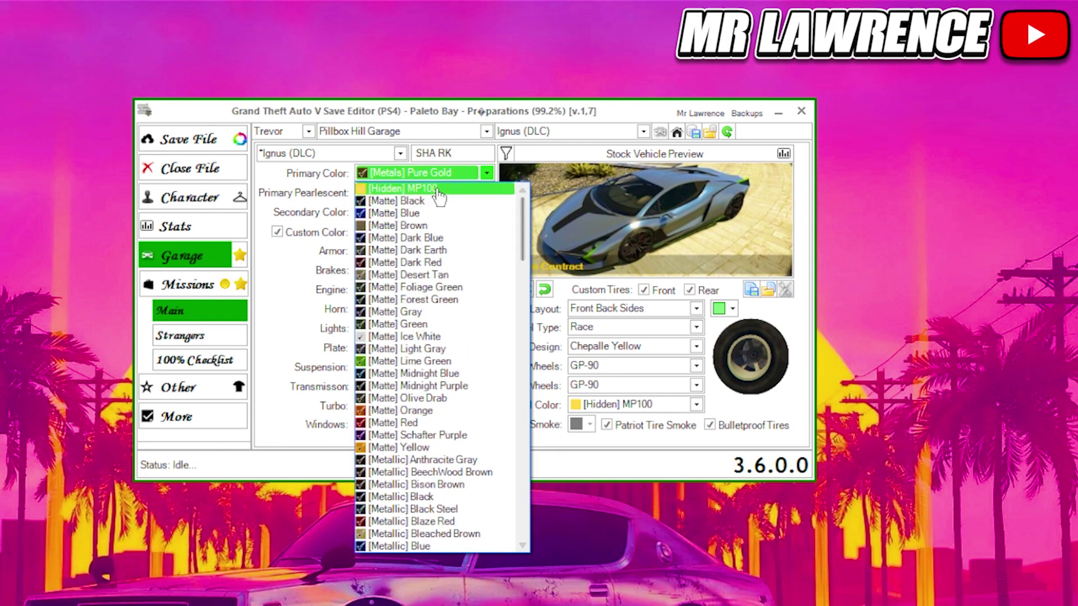
left_click(437, 191)
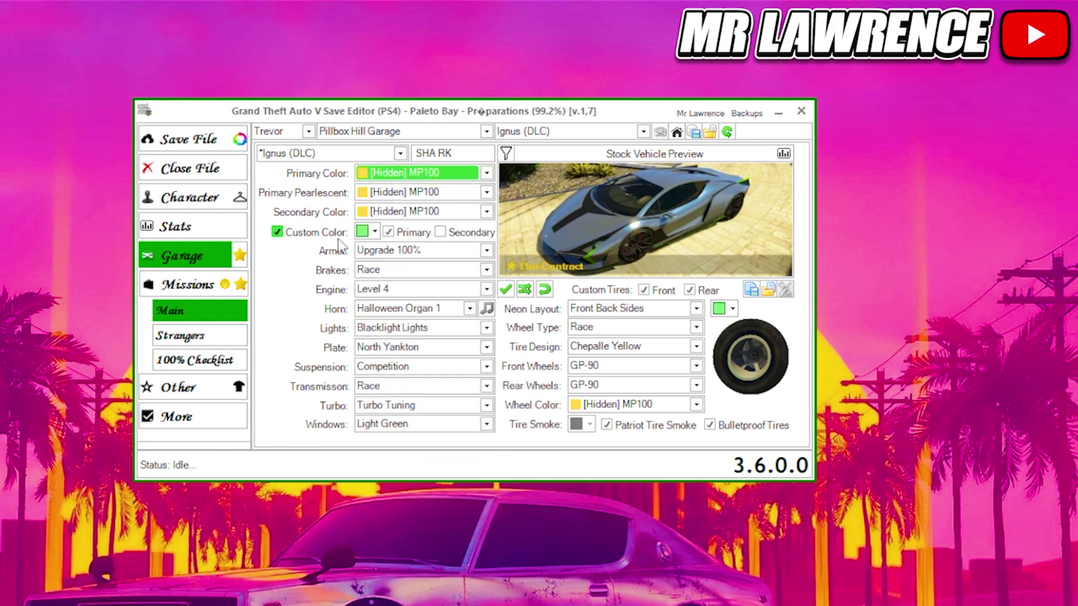
left_click(373, 232)
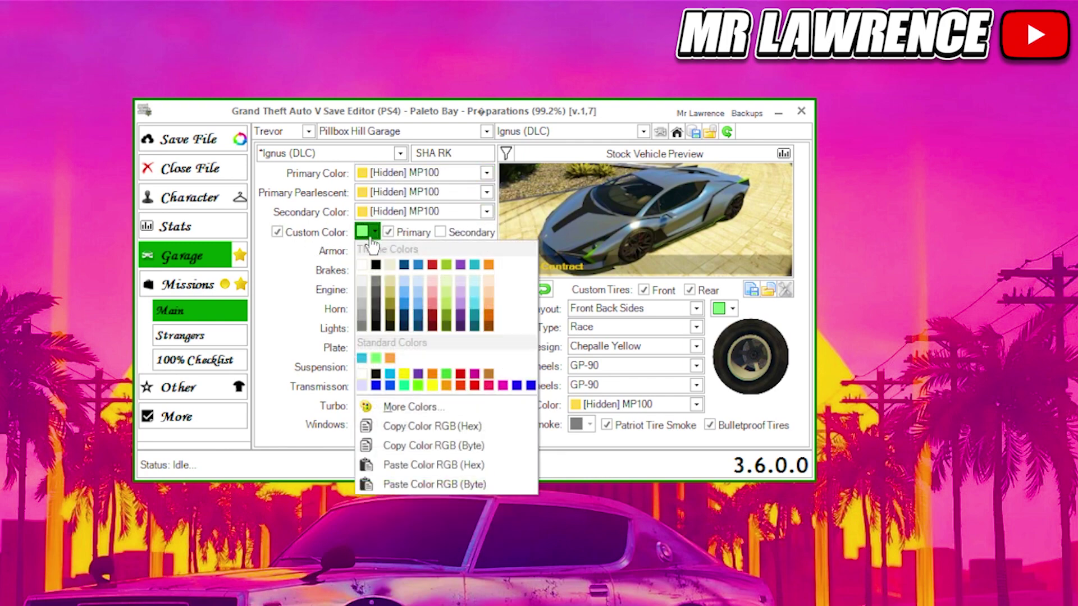
Mix a custom purple (RGB 154, 23, 255) in the full colour picker and confirm it.
left_click(464, 415)
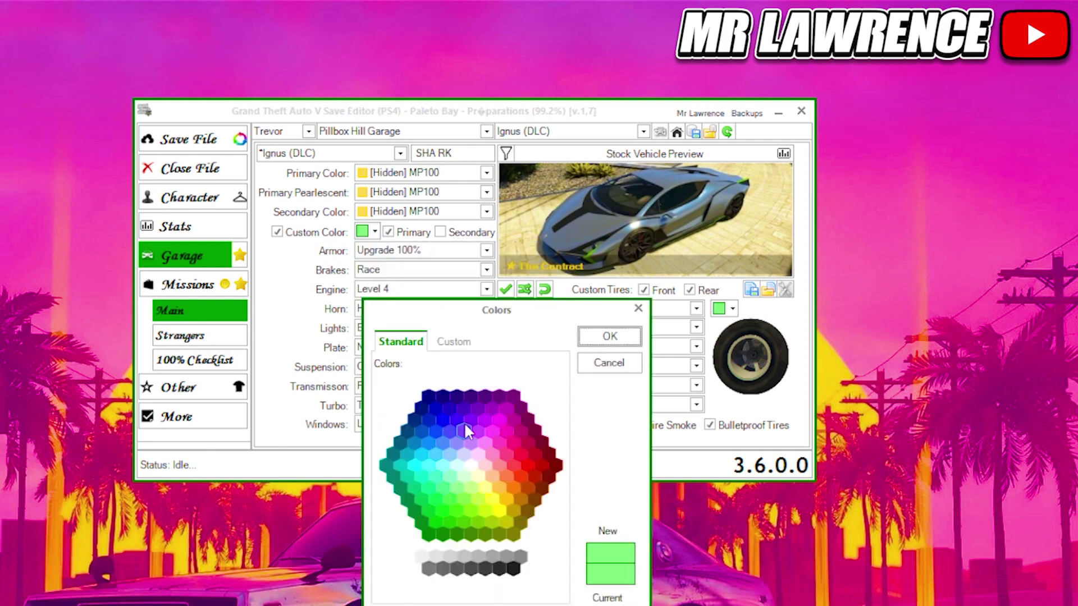
left_click(466, 430)
left_click(450, 430)
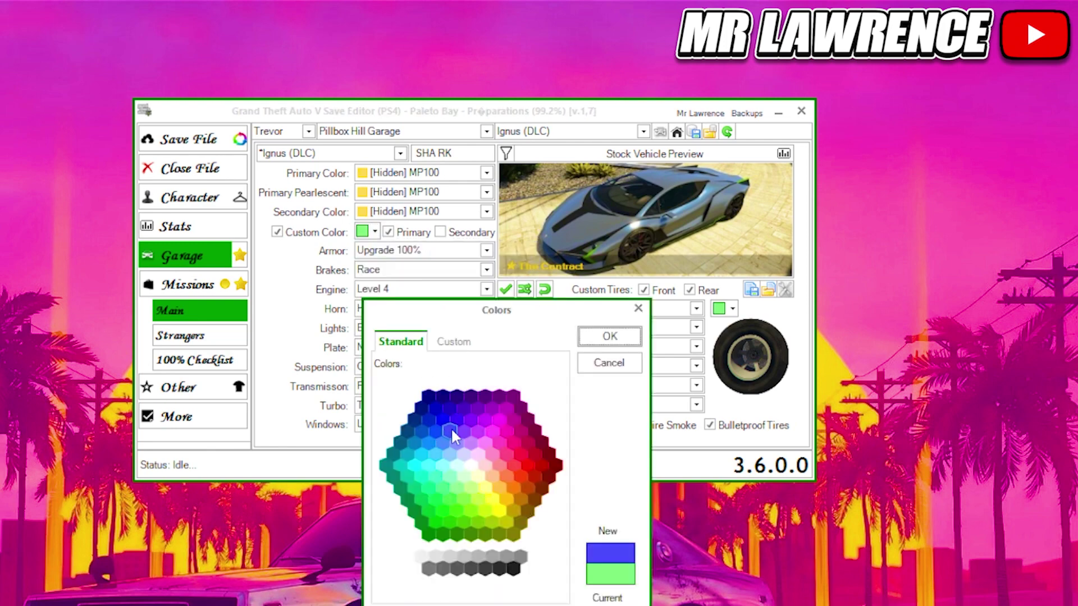
left_click(455, 343)
left_click_drag(493, 380, 504, 379)
mouse_move(548, 449)
left_mouse_down()
mouse_move(552, 434)
mouse_move(551, 444)
left_mouse_up()
left_click_drag(491, 402, 507, 377)
left_click_drag(551, 444, 552, 430)
left_click(607, 337)
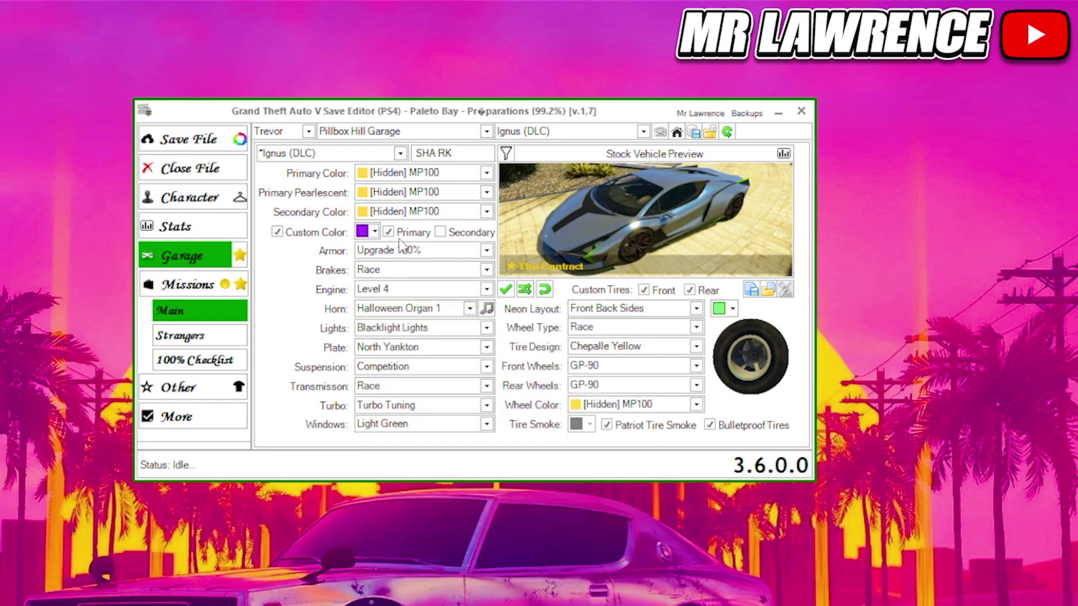
Apply the purple custom colour to the secondary paint too and accept the warning.
left_click(440, 232)
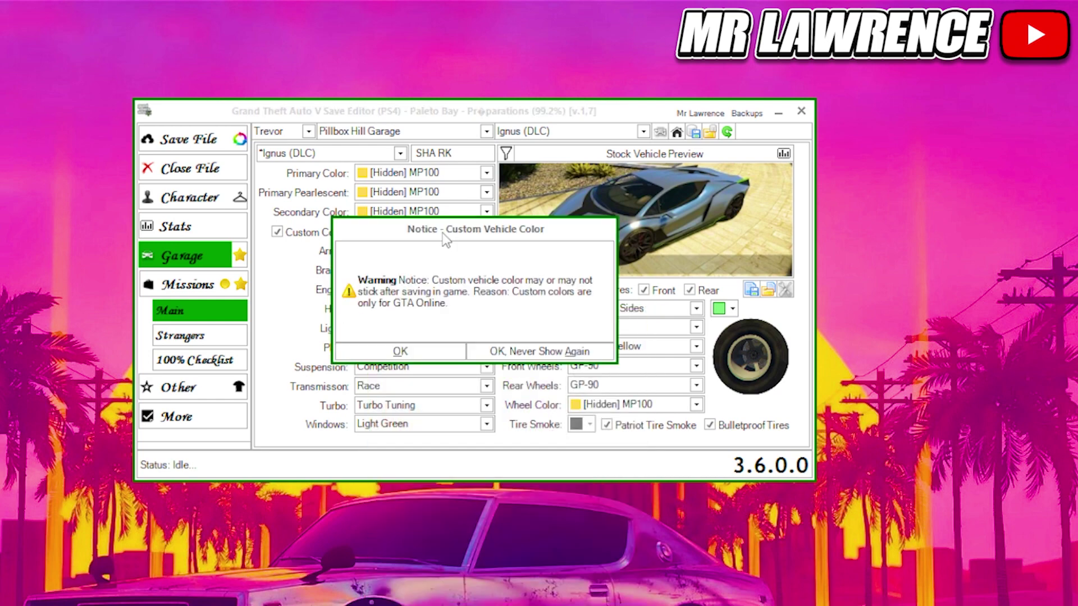
left_click(435, 351)
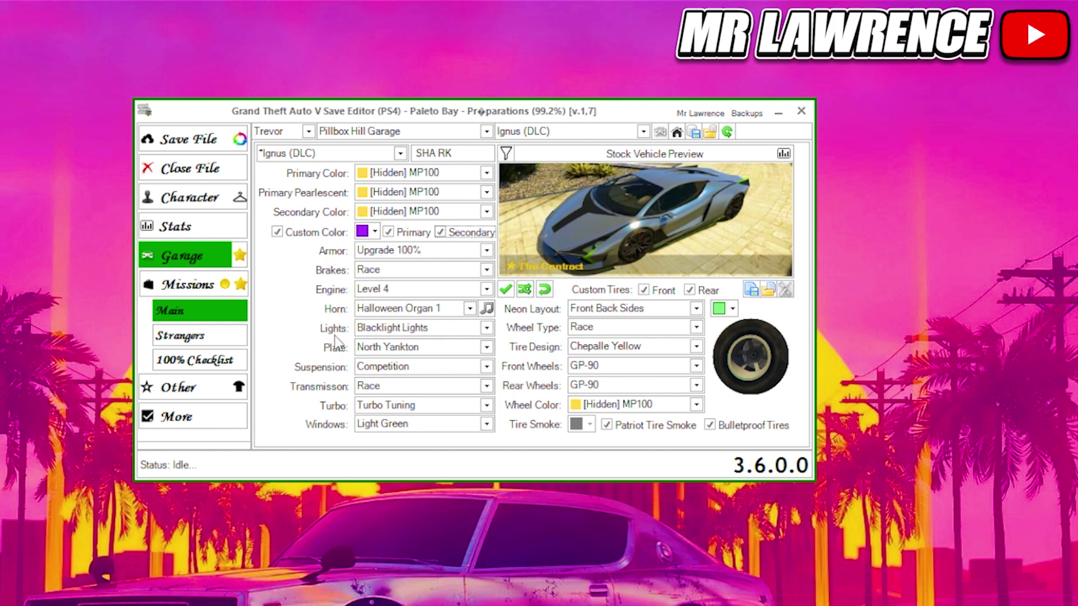
left_click(387, 333)
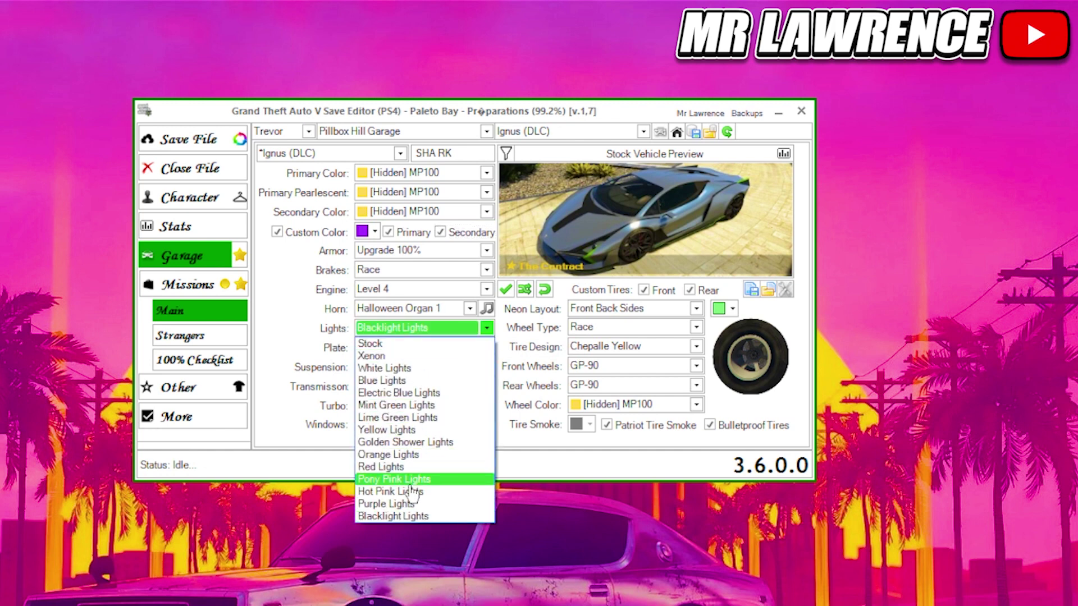
Switch the Ignus headlights to Purple Lights and change its plate text to MRL.
left_click(413, 504)
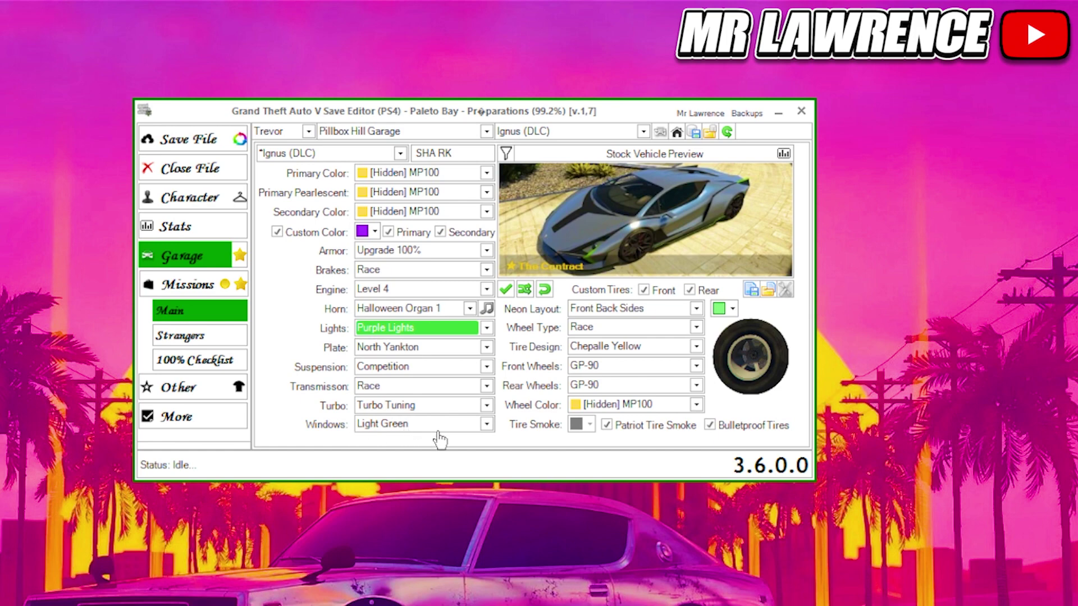
left_click_drag(463, 154, 417, 155)
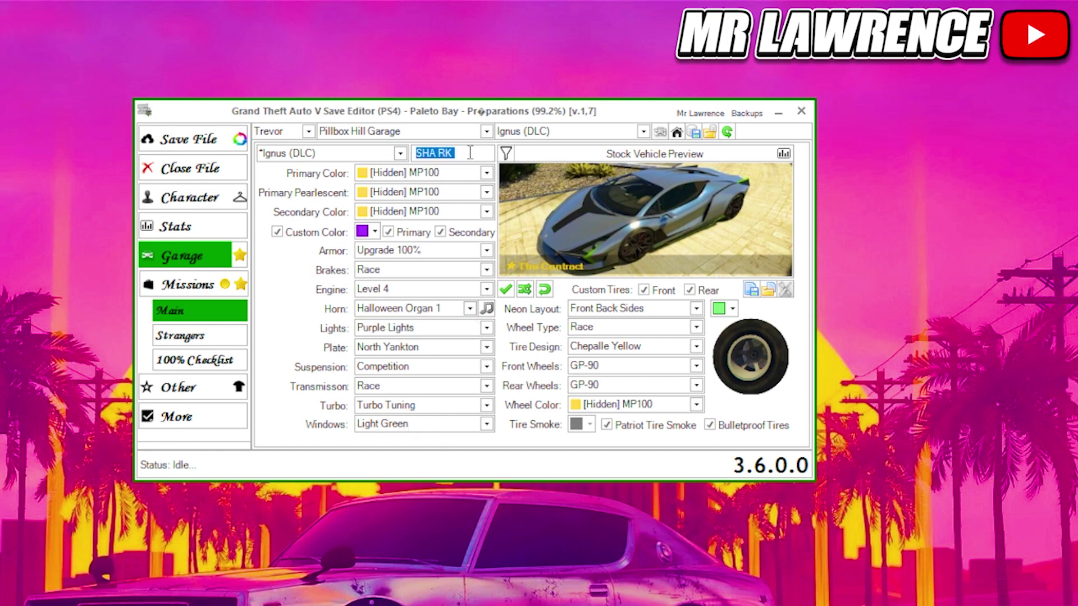
type("####")
type("MRL")
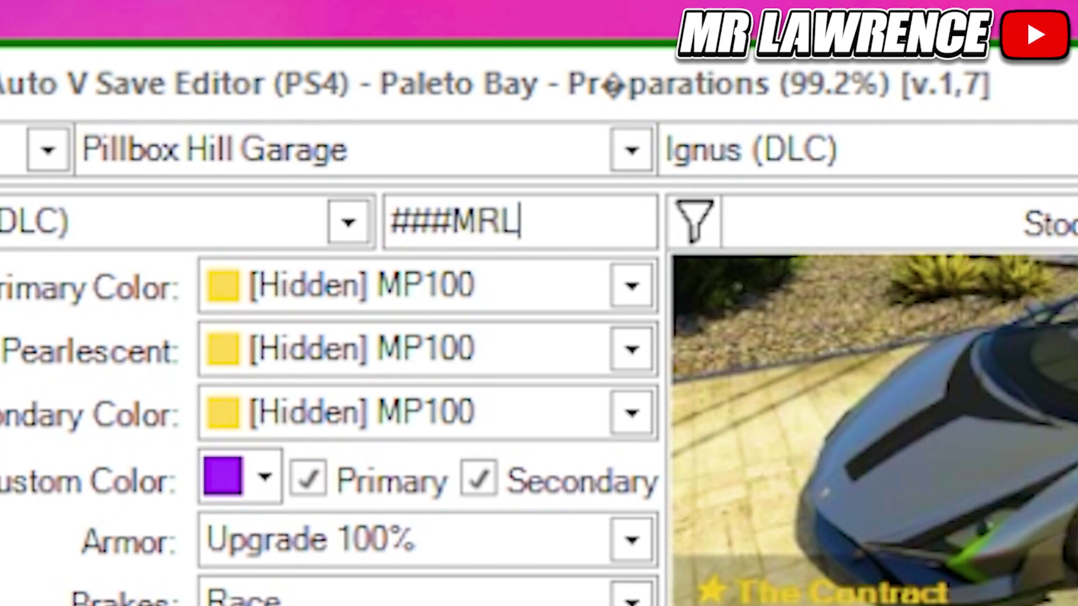
type("##")
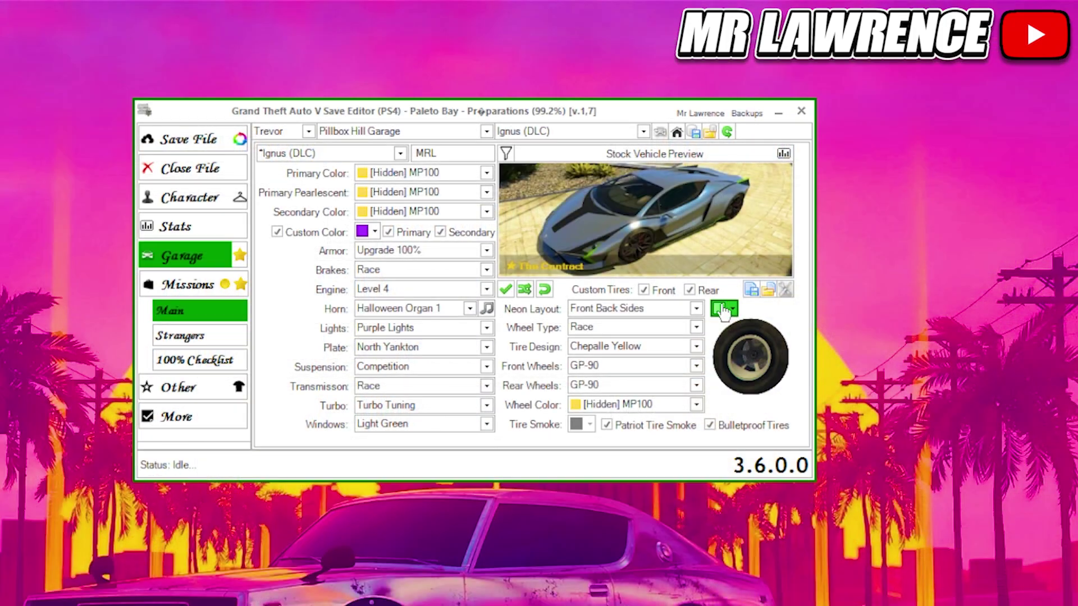
left_click(732, 308)
Mix a custom purple neon colour (RGB 144, 0, 255) and apply it.
left_click(755, 485)
left_click(454, 341)
left_click_drag(484, 412, 510, 384)
left_click(548, 445)
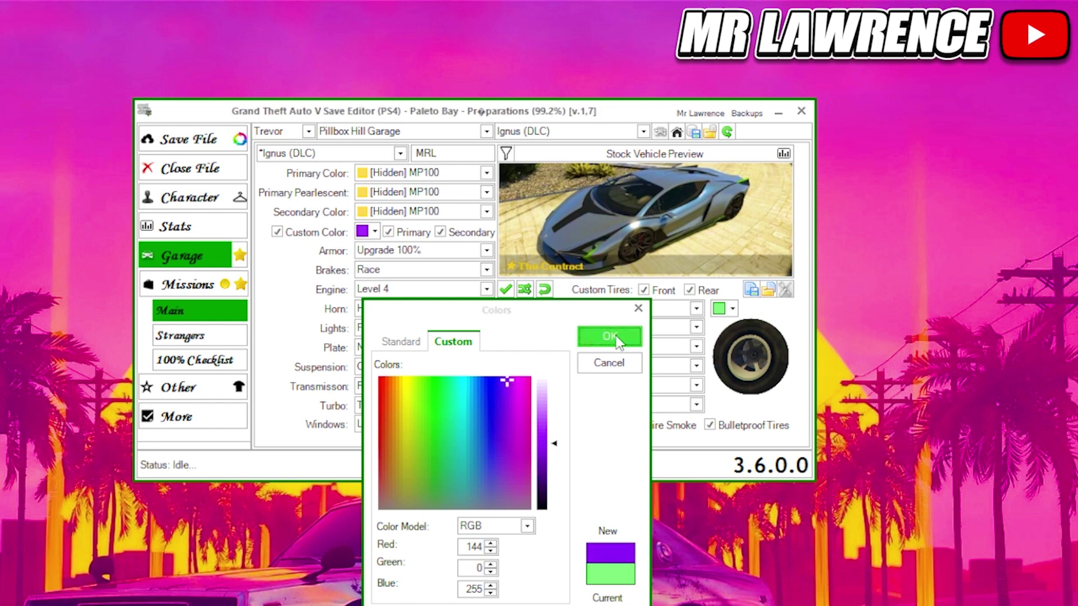
left_click(610, 336)
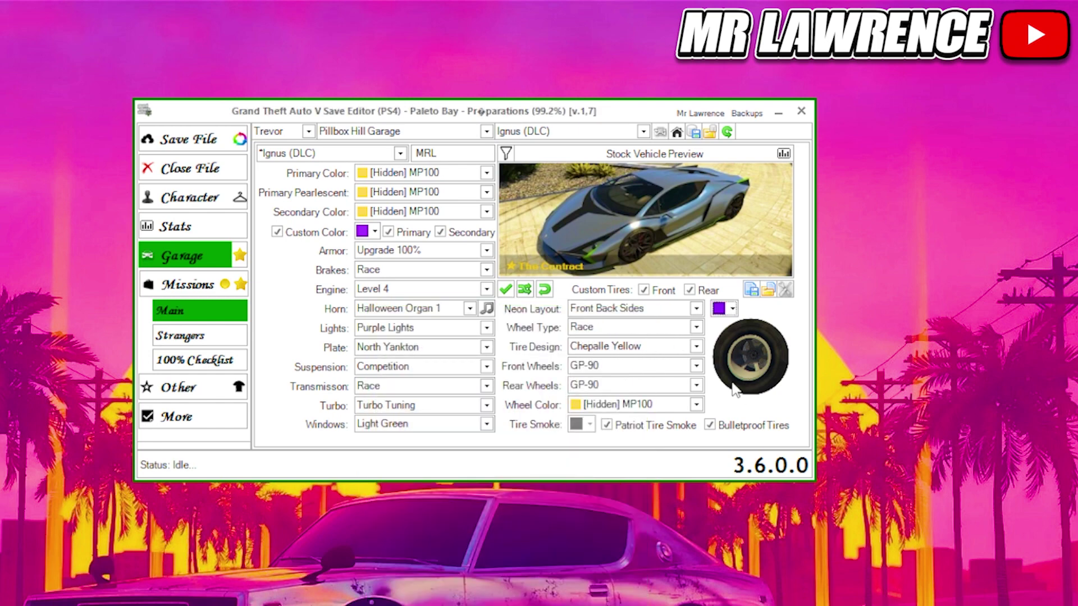
Set the wheel type to Bennys Originals and turn off bulletproof tires.
scroll(691, 348, "up", 1)
scroll(635, 368, "down", 3)
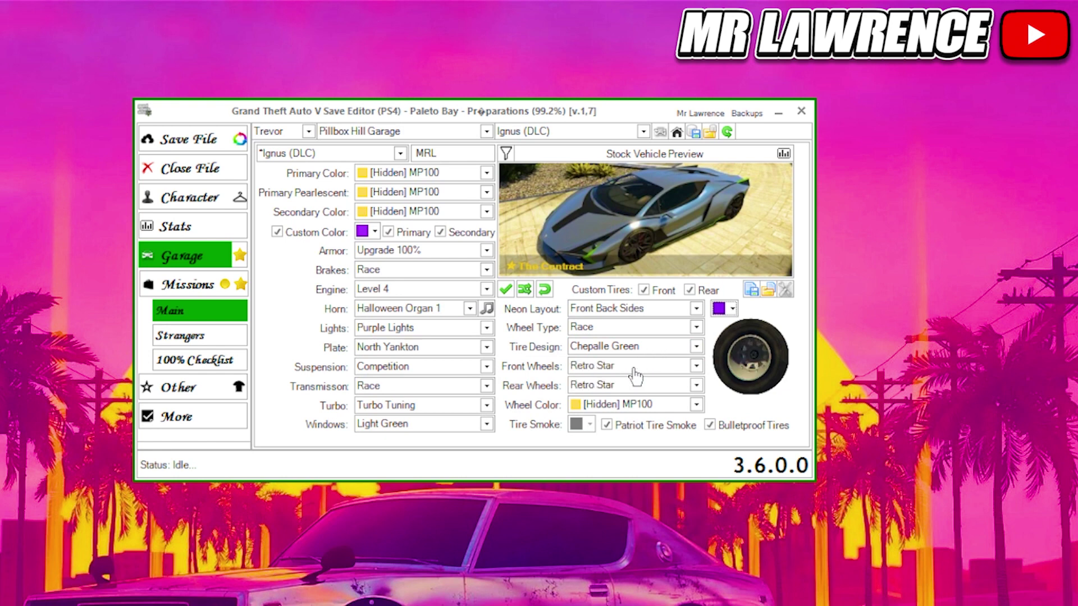
left_click(671, 330)
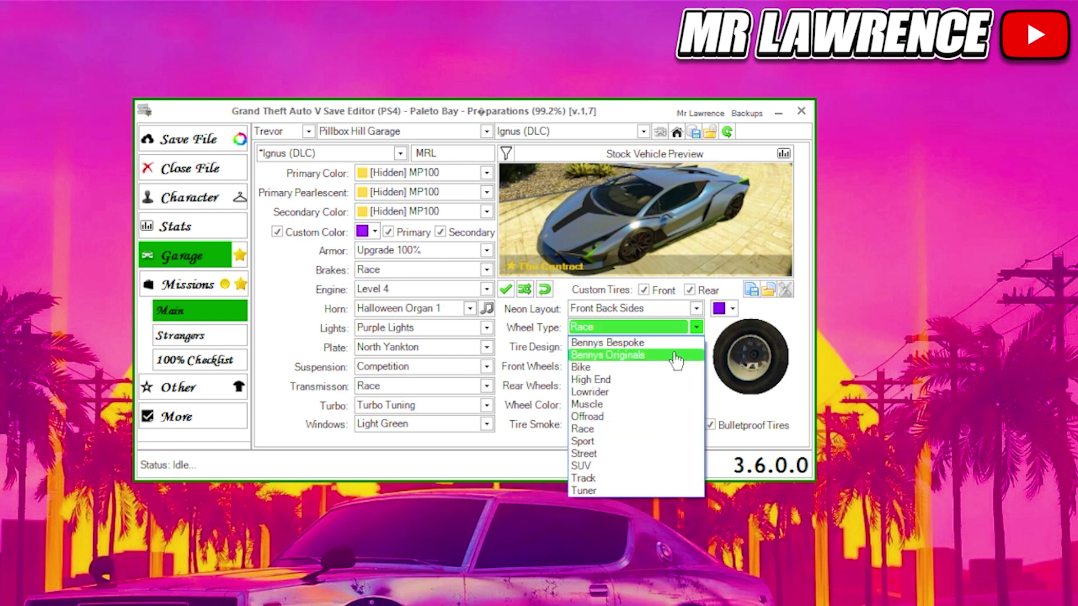
left_click(677, 355)
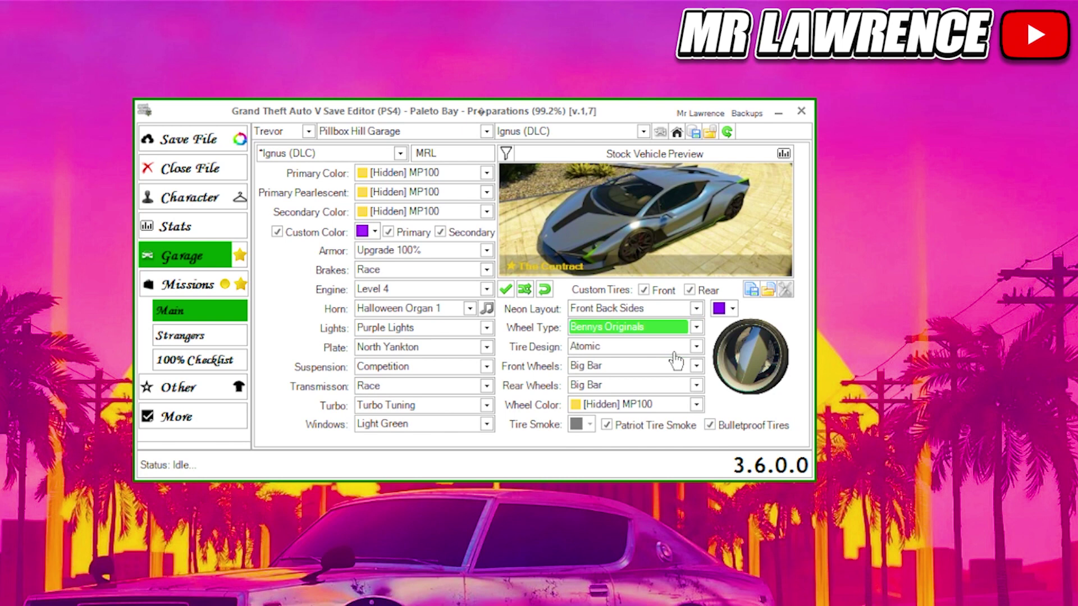
scroll(679, 368, "down", 3)
scroll(682, 375, "down", 3)
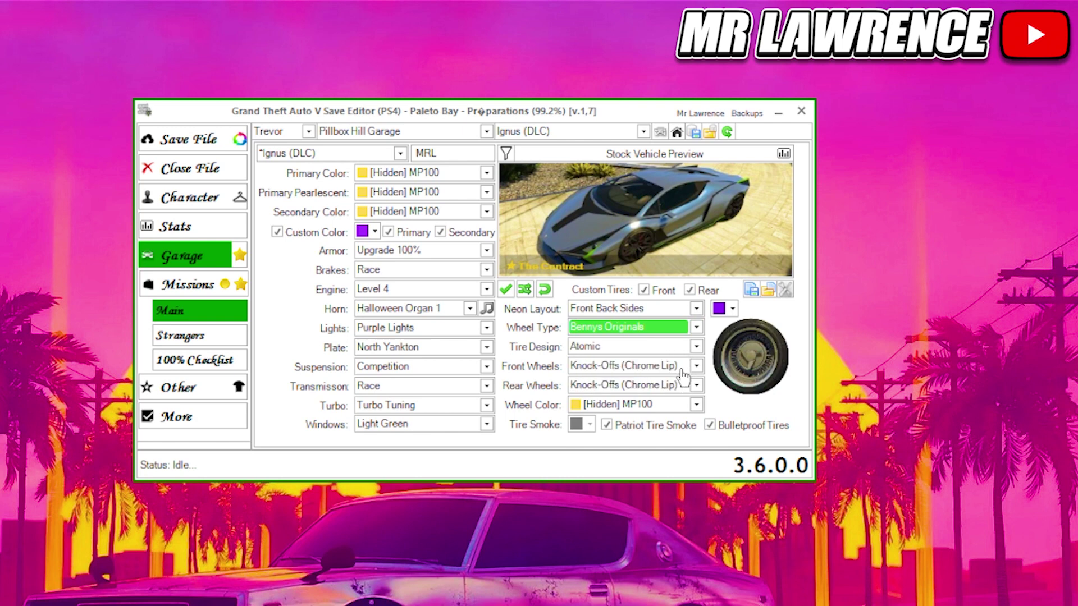
scroll(682, 375, "down", 1)
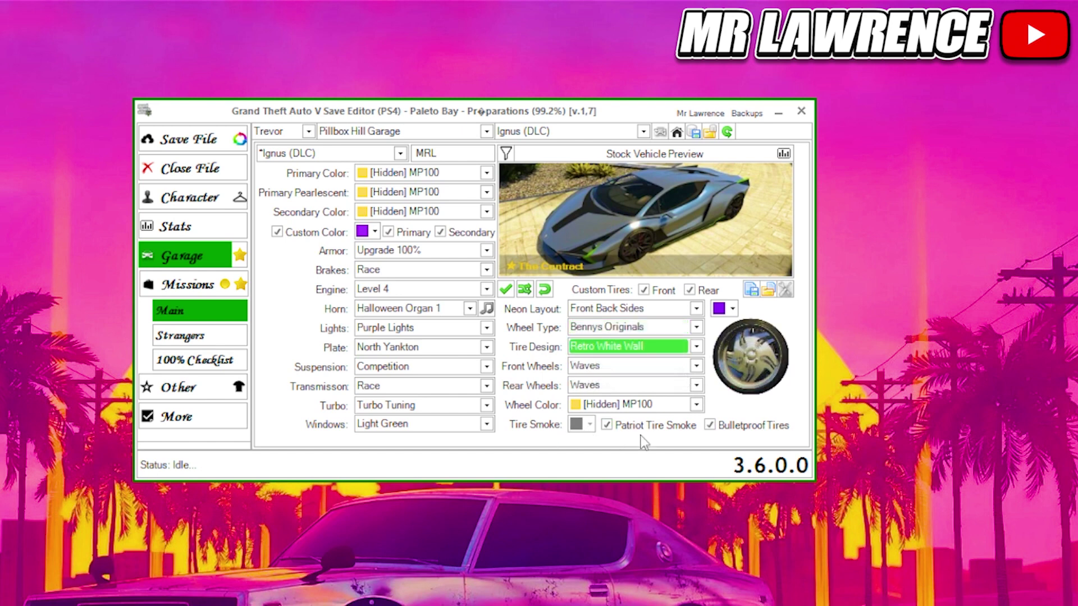
left_click(710, 425)
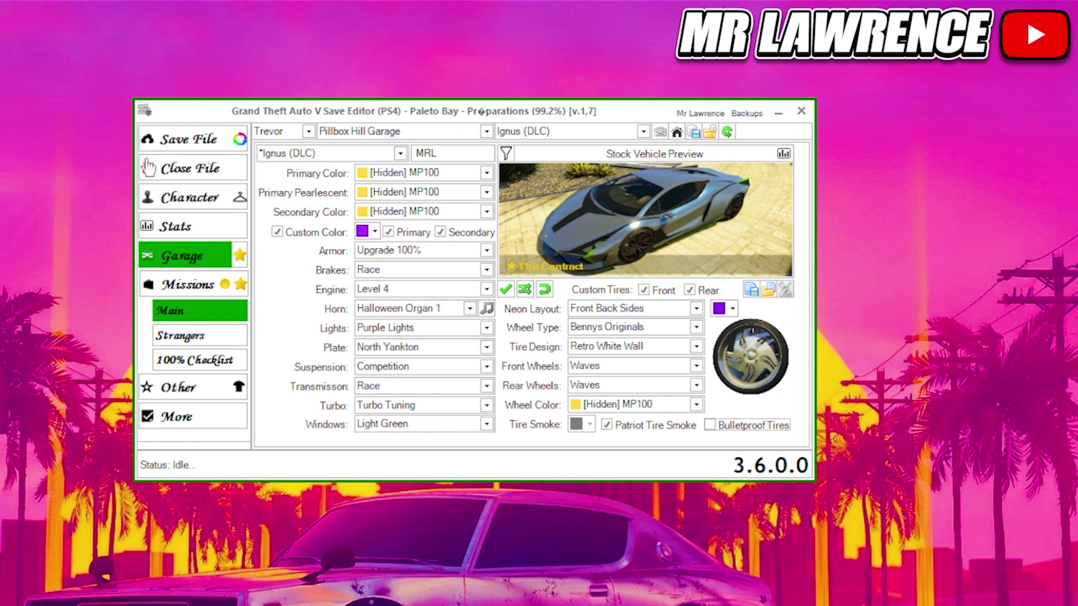
Save the edited file, acknowledge the Saved message, and close the GTA V Save Editor.
left_click(188, 147)
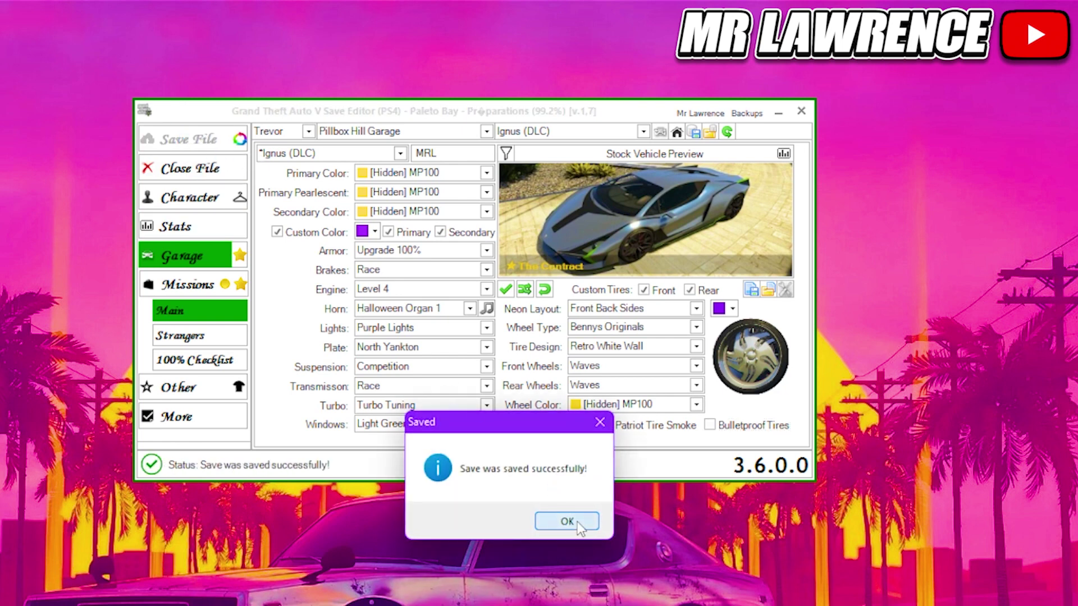
left_click(577, 521)
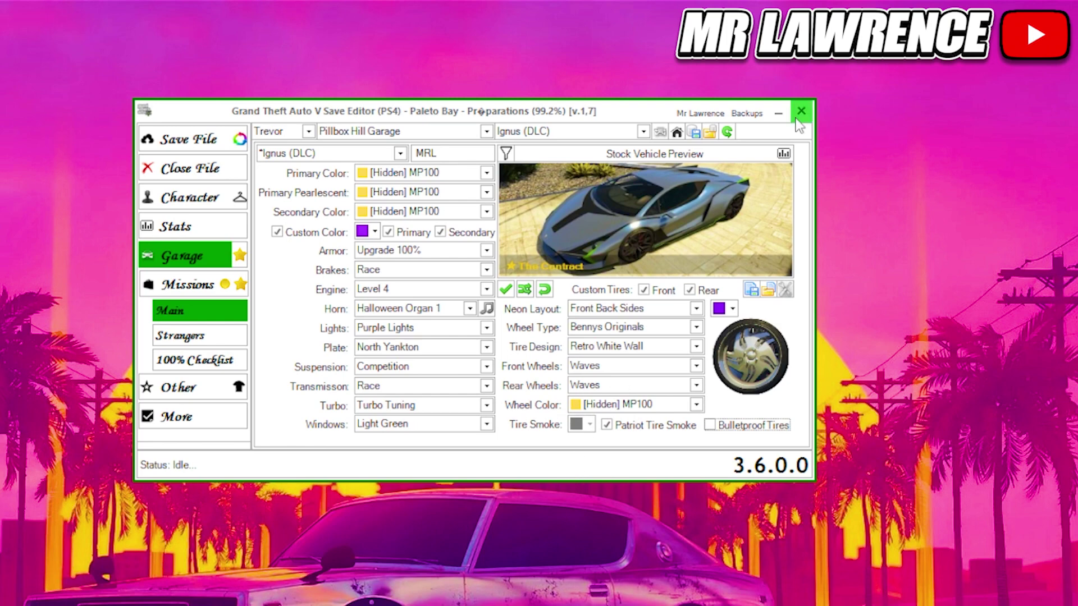
left_click(780, 114)
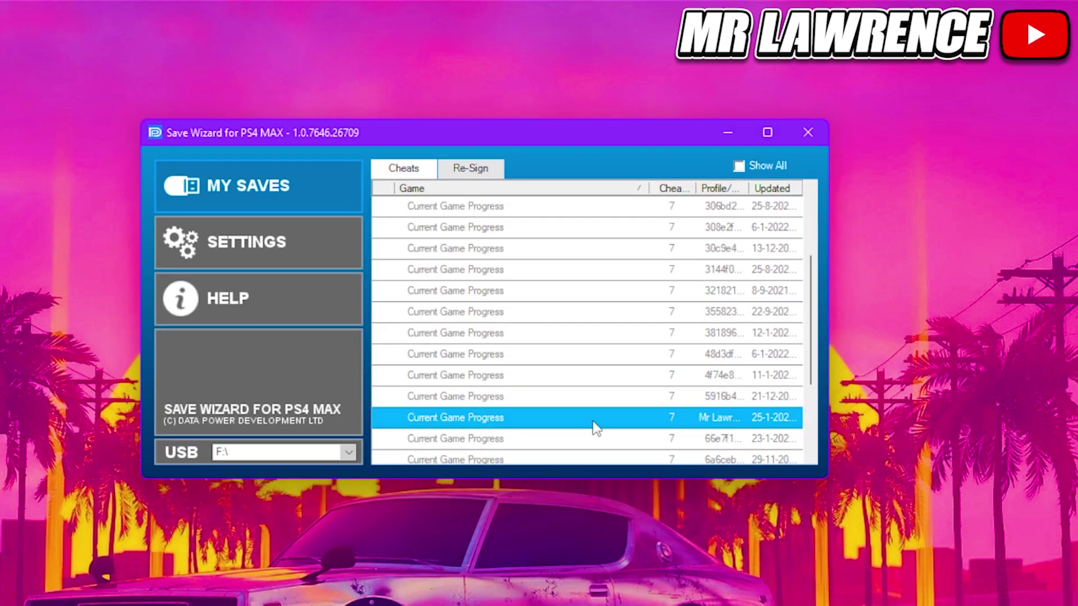
In Advanced Mode, import the edited SGTA50000 file into the GTA V save.
right_click(594, 423)
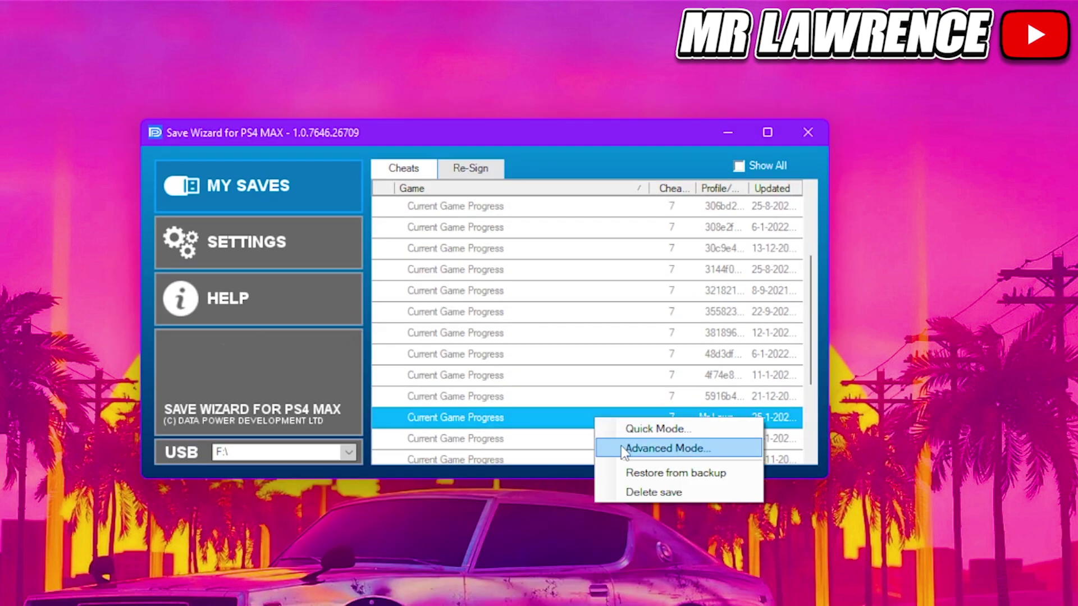
left_click(621, 446)
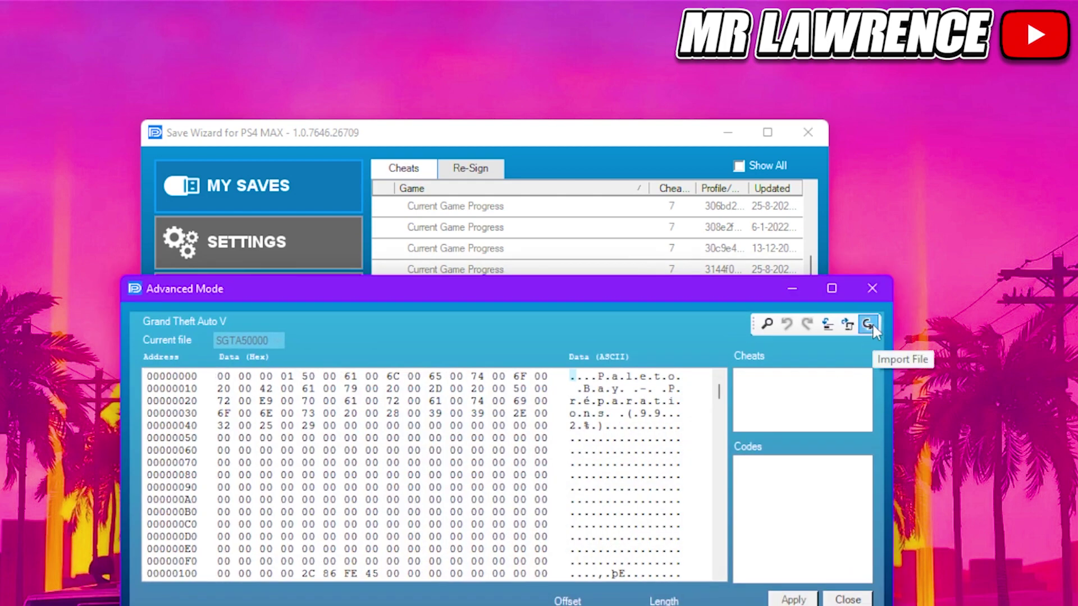
left_click(847, 324)
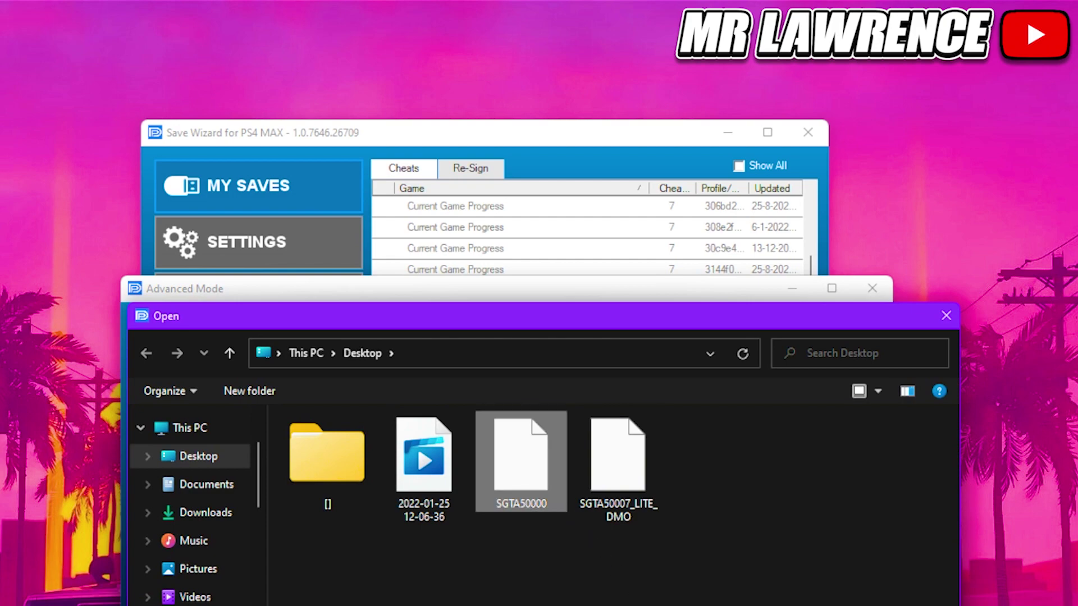
key("Return")
Apply the imported file, accept the warning, and close Save Wizard.
left_click(794, 600)
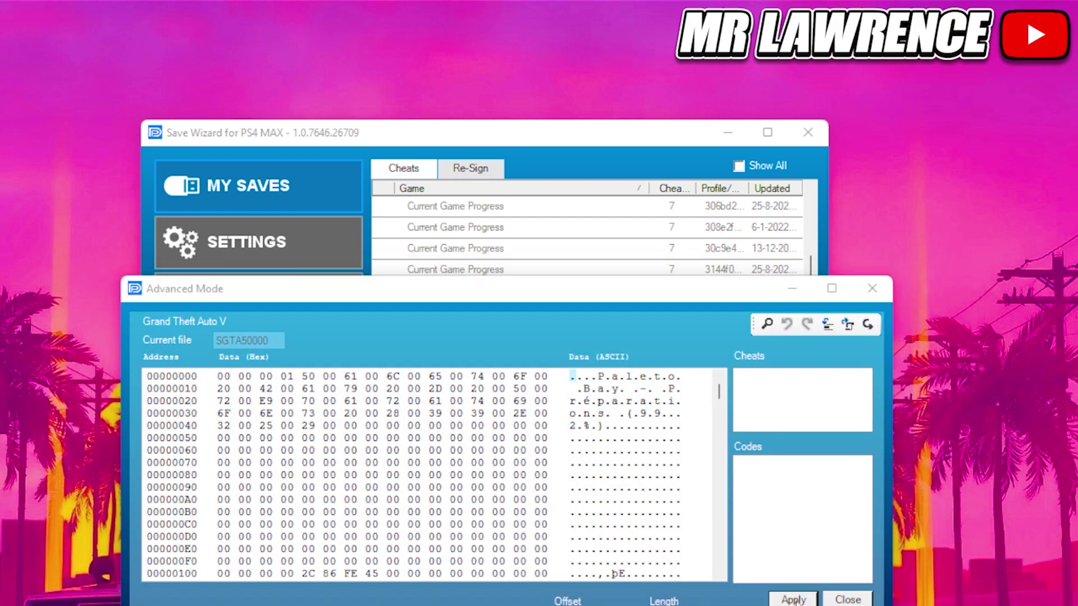
left_click(558, 532)
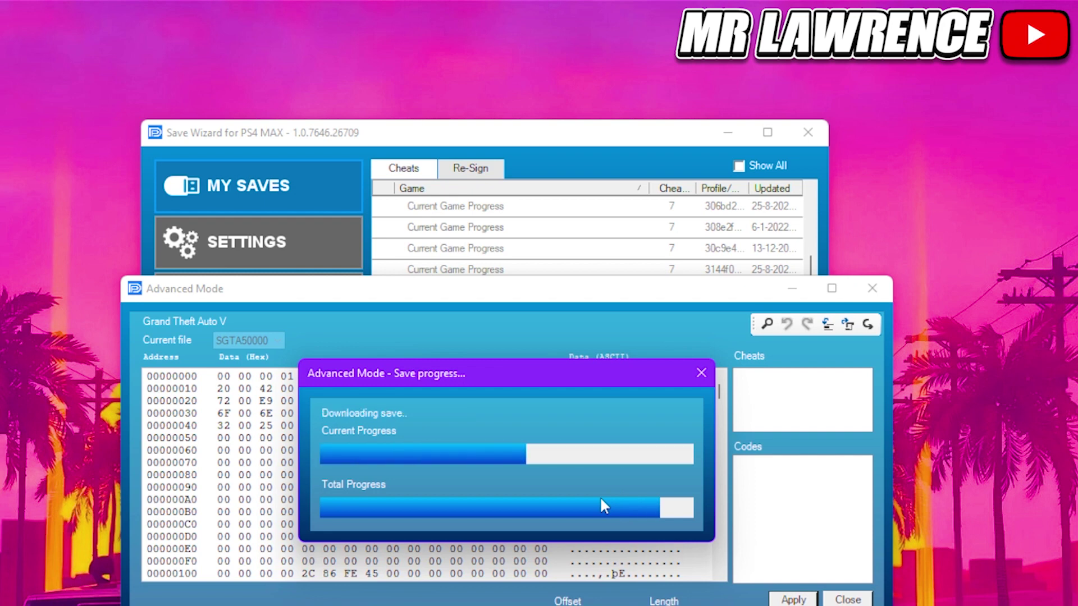
left_click(582, 517)
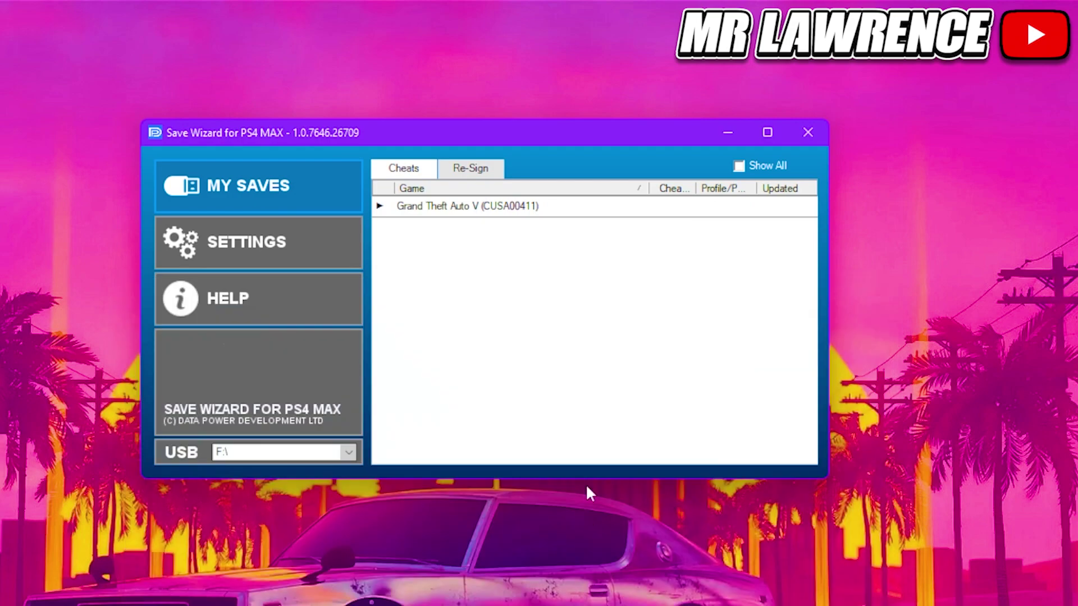
left_click(808, 131)
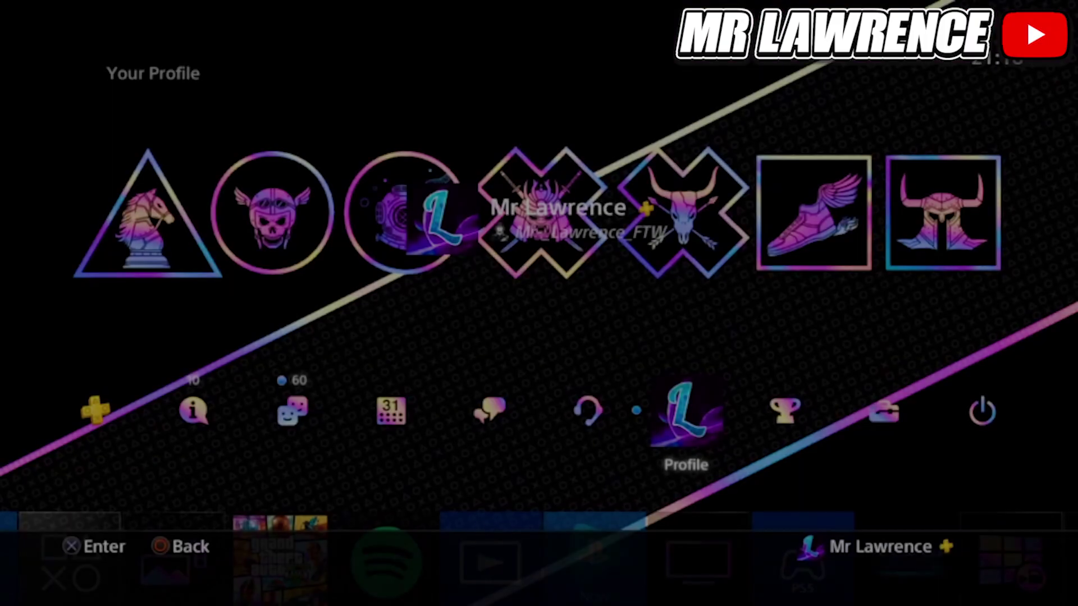
Go to Settings > Application Saved Data Management > Saved Data on USB Storage Device.
key("Right")
key("Right")
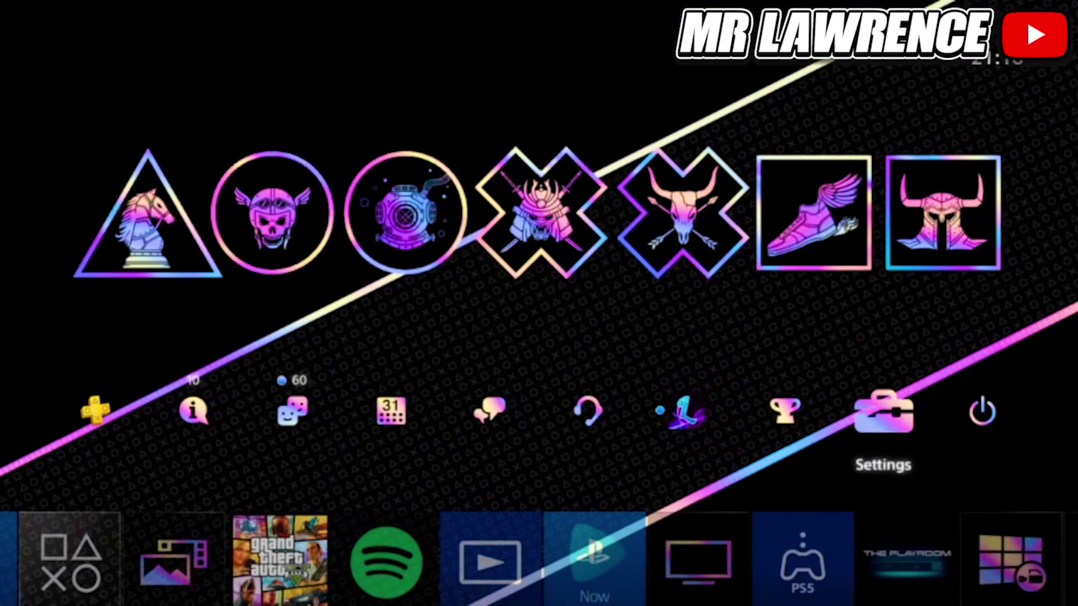
key("Return")
key("Down")
key("Down")
key("Down")
key("Down")
key("Down")
key("Down")
key("Down")
key("Down")
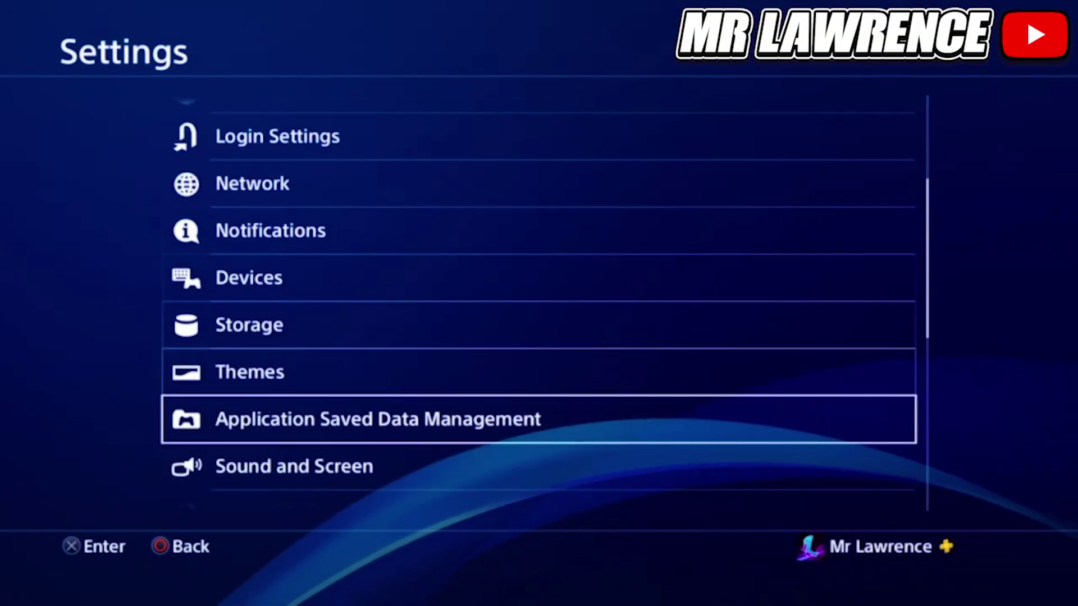
key("Return")
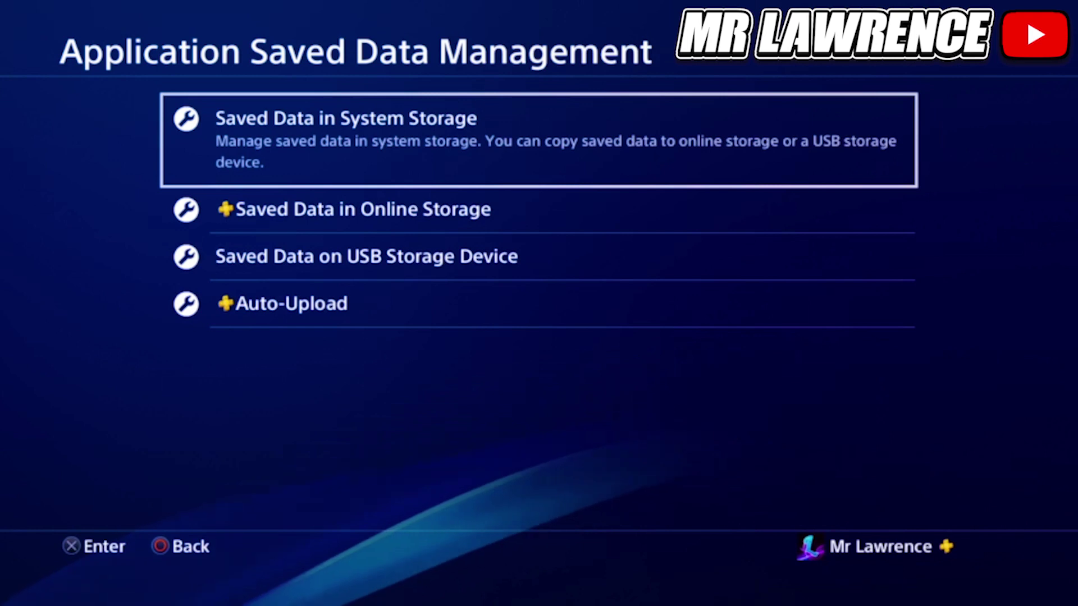
key("Down")
key("Down")
key("Return")
Copy the ticked GTA V save to system storage, overwriting with Apply to All.
key("Return")
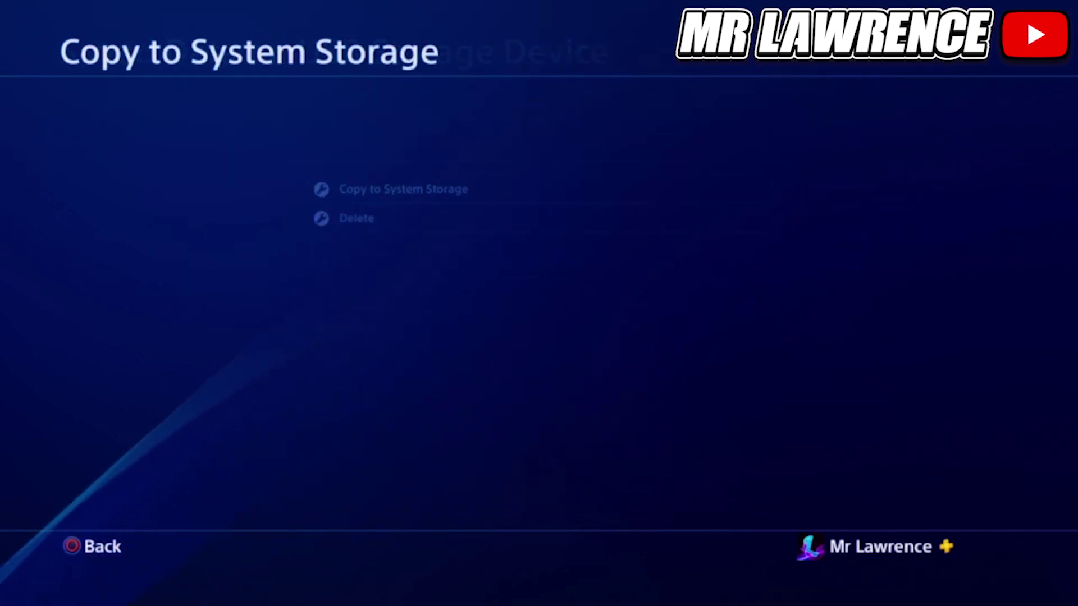
key("Return")
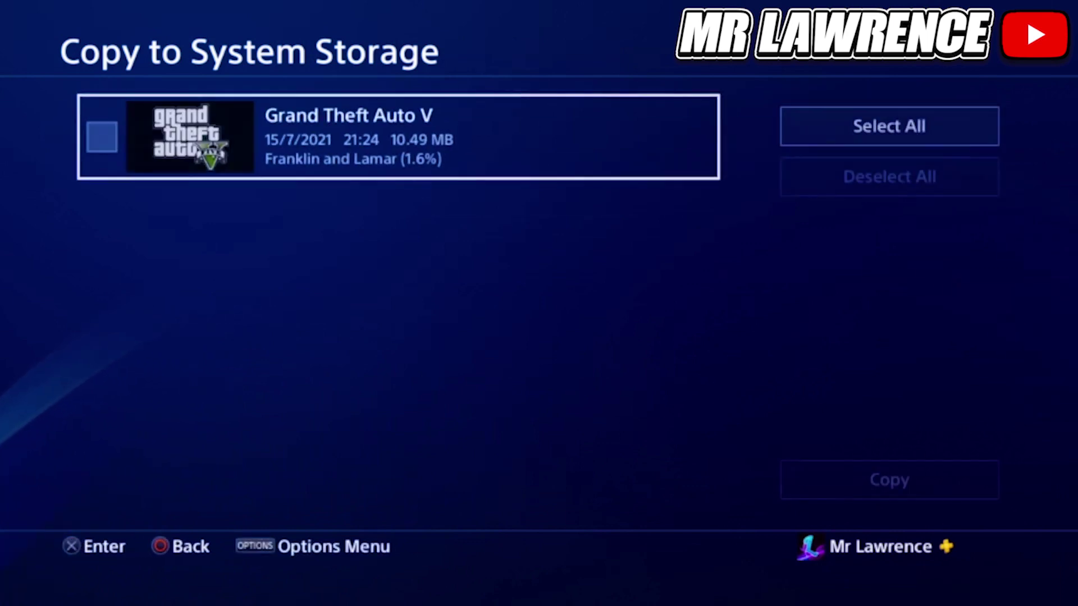
key("Return")
key("Right")
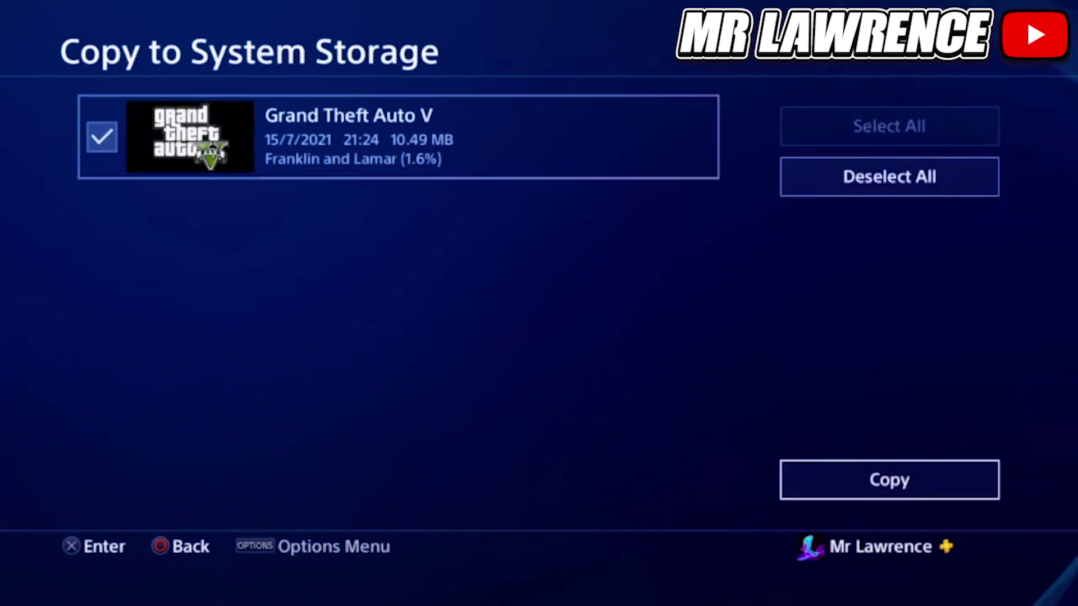
key("Return")
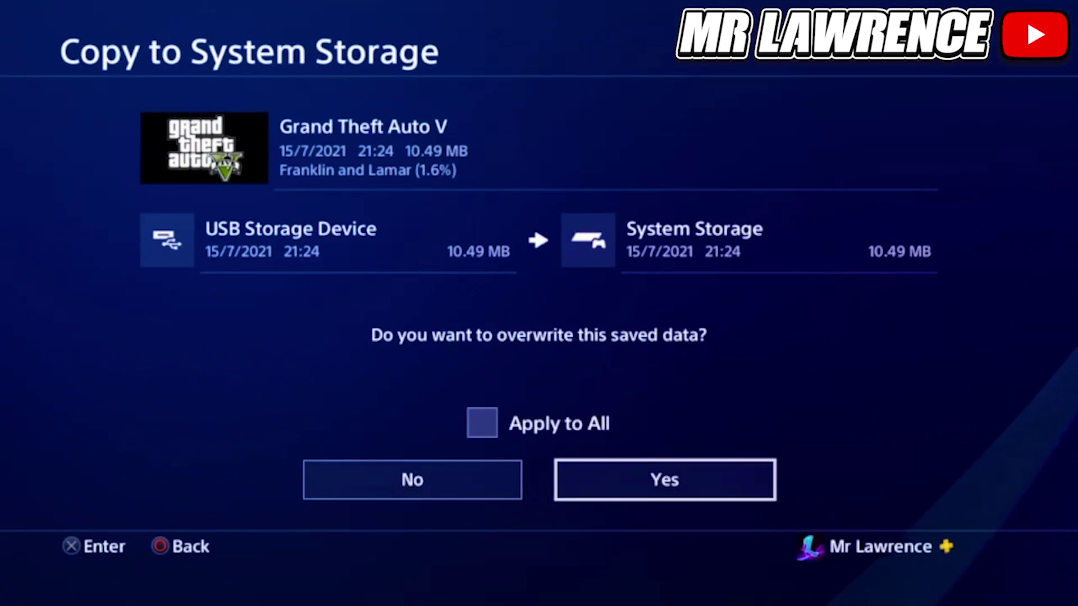
key("Up")
key("Return")
key("Down")
key("Right")
key("Return")
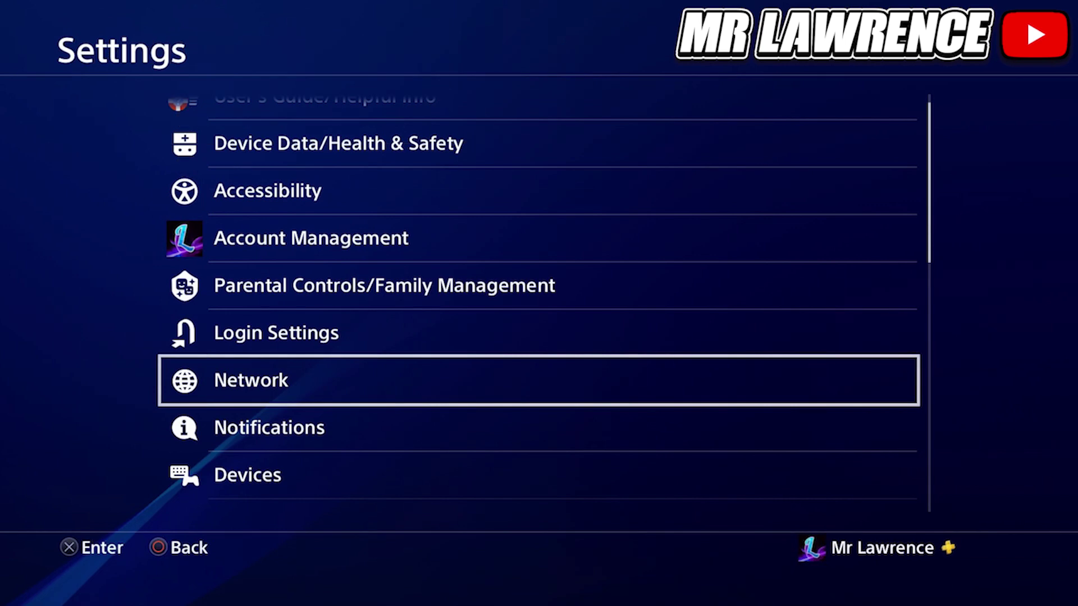
Start a custom LAN cable internet connection setup with automatic DNS.
key("Return")
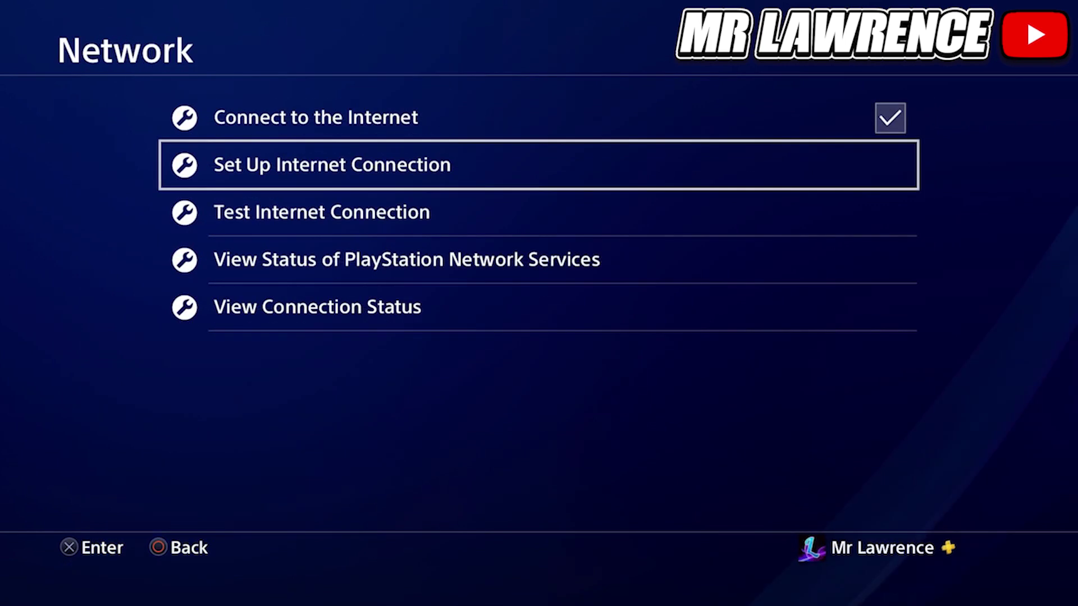
key("Return")
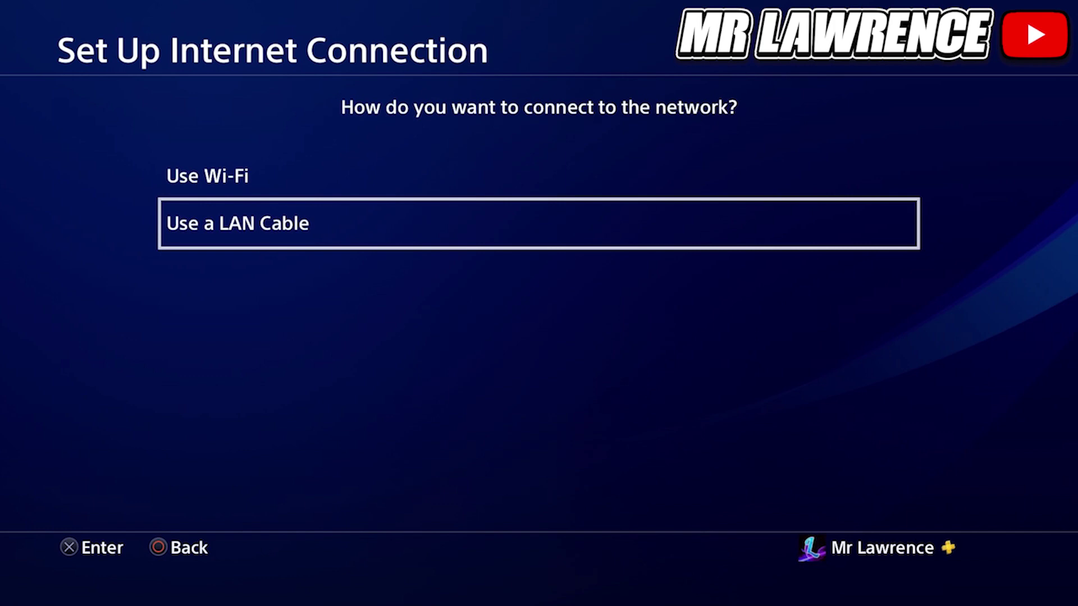
key("Return")
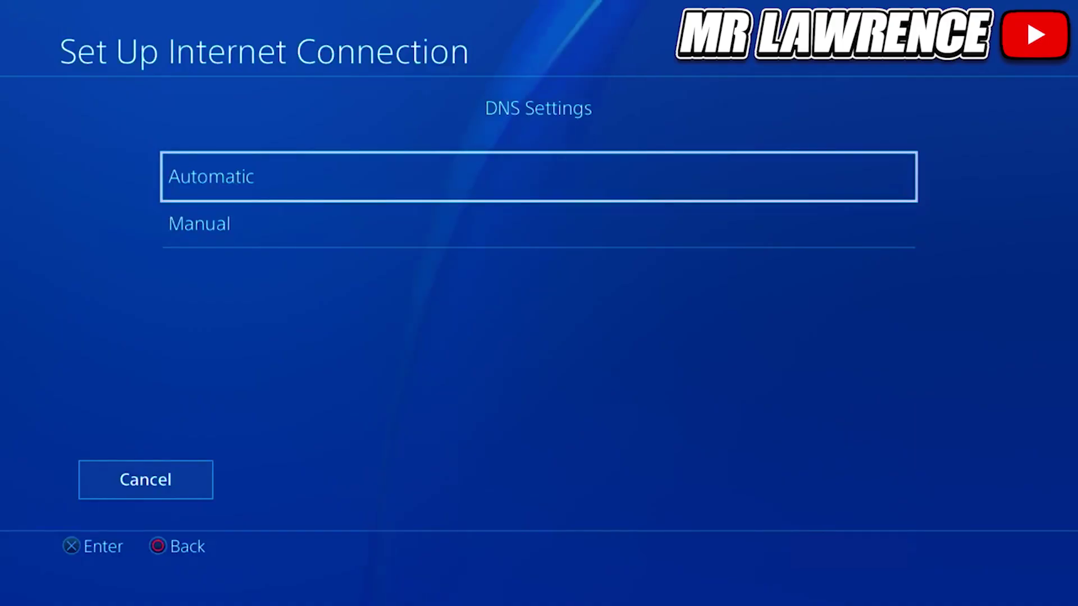
key("Return")
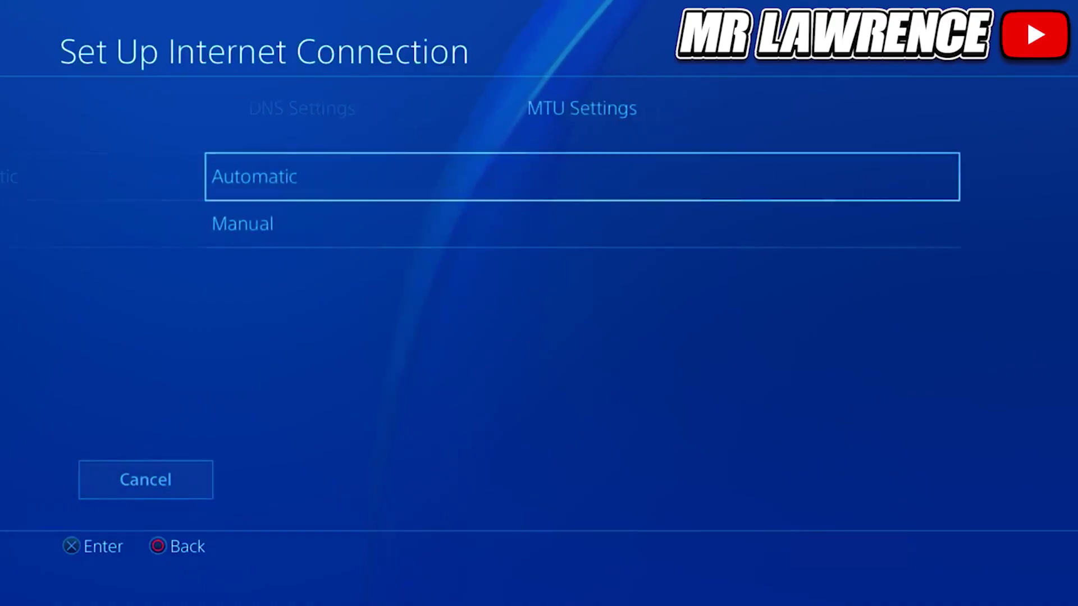
Set the MTU manually to 615 and save the settings without a proxy.
key("Down")
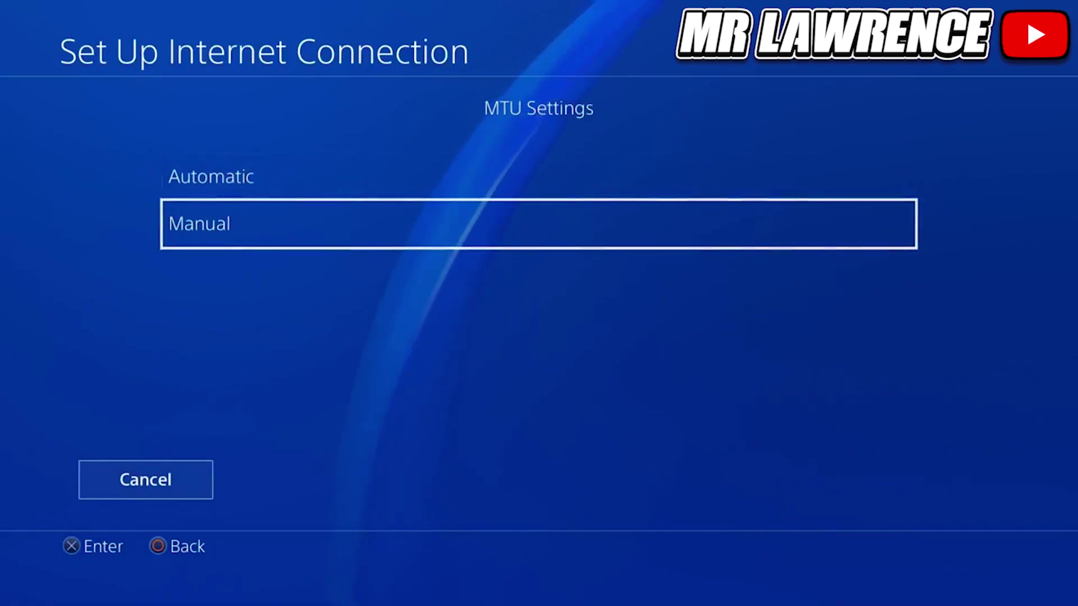
key("Return")
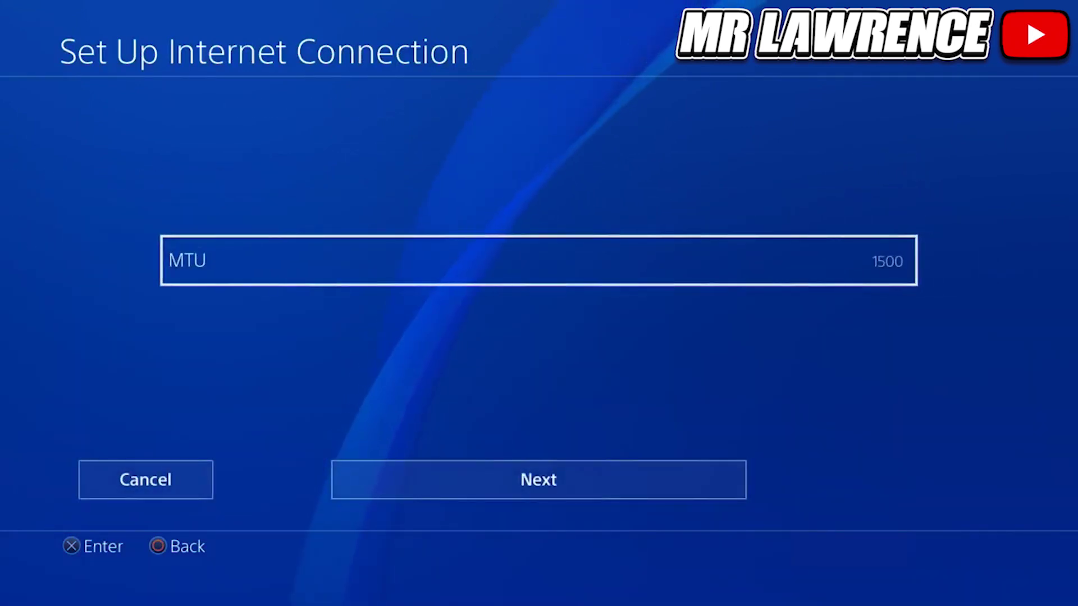
key("Return")
key("BackSpace")
key("BackSpace")
key("BackSpace")
key("BackSpace")
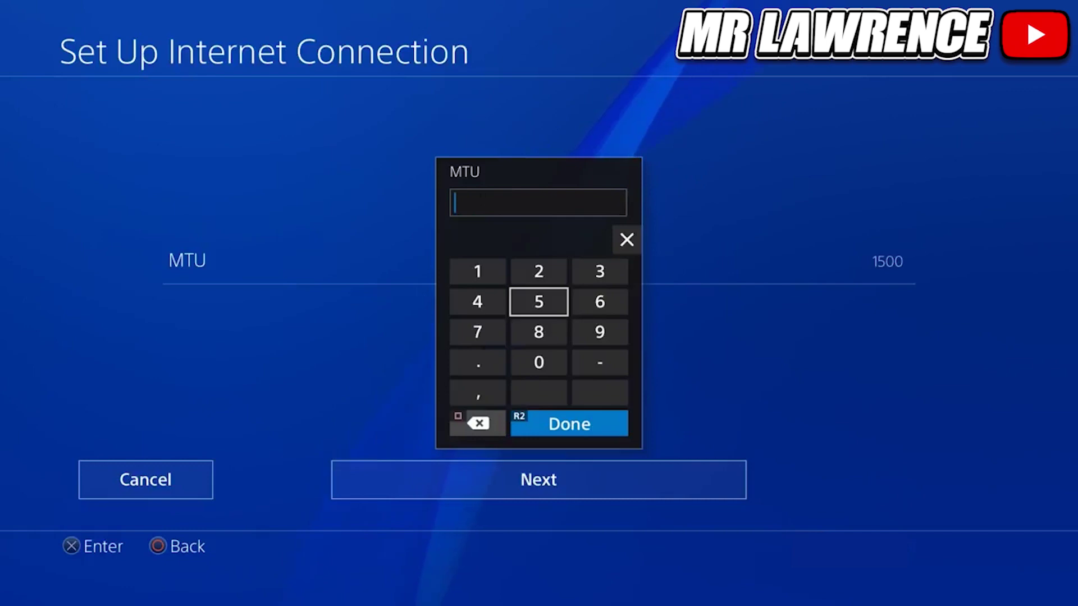
key("Right")
type("6")
key("Left")
key("Left")
key("Up")
type("1")
key("Down")
key("Right")
type("5")
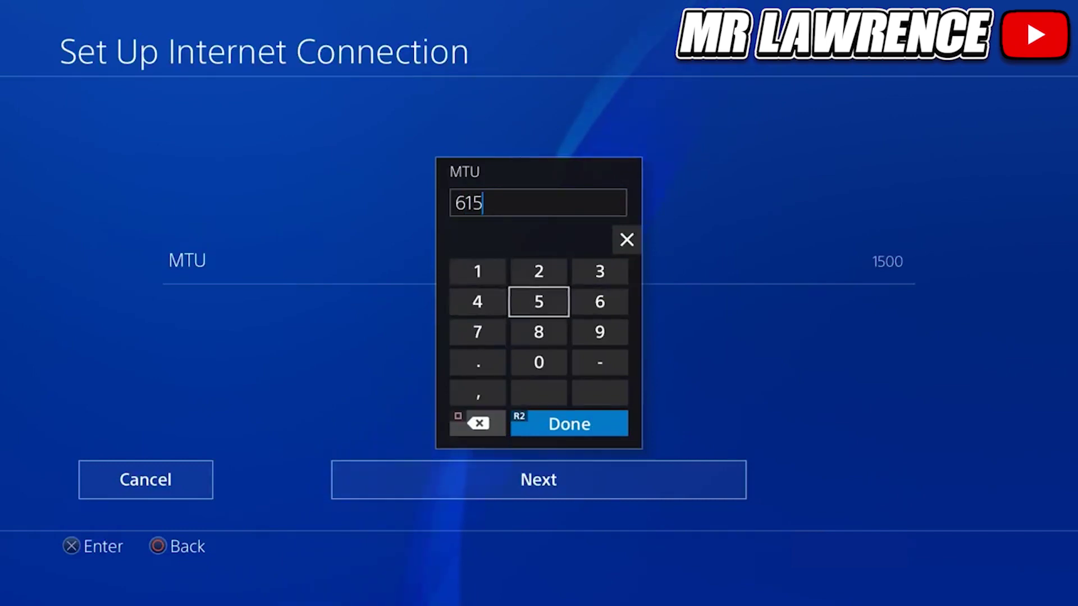
key("Return")
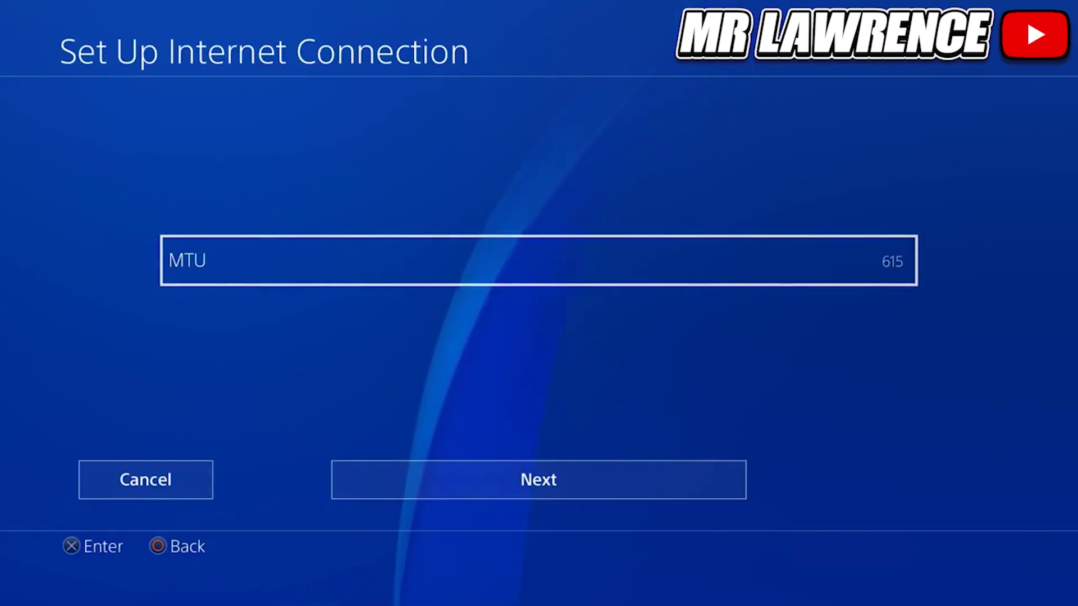
key("Down")
key("Return")
key("Return")
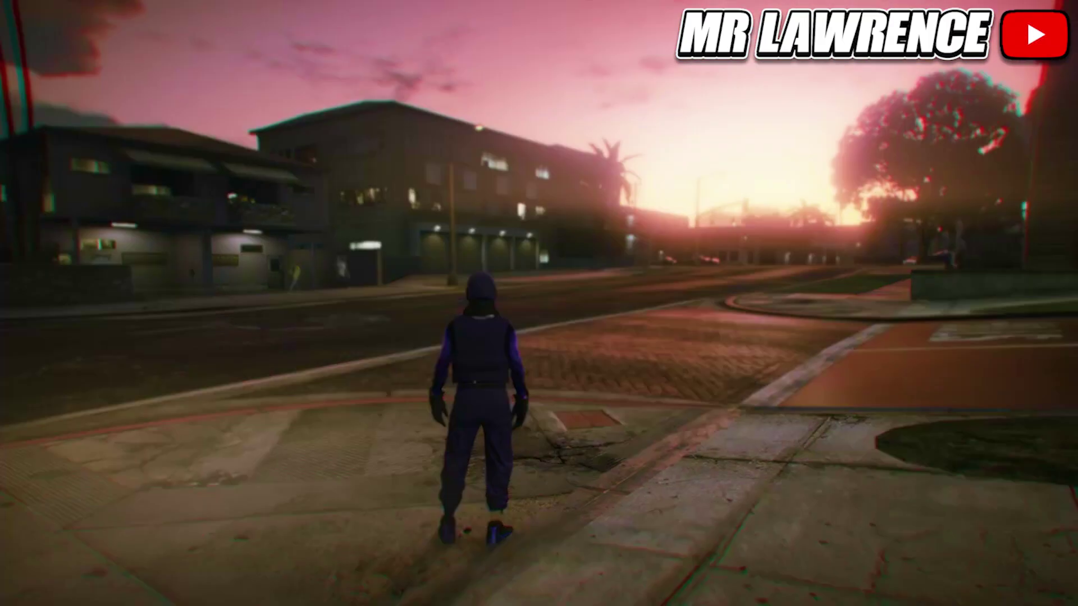
Launch the Rockstar Created mission A Titan of a Job from the Online Jobs menu.
key("Escape")
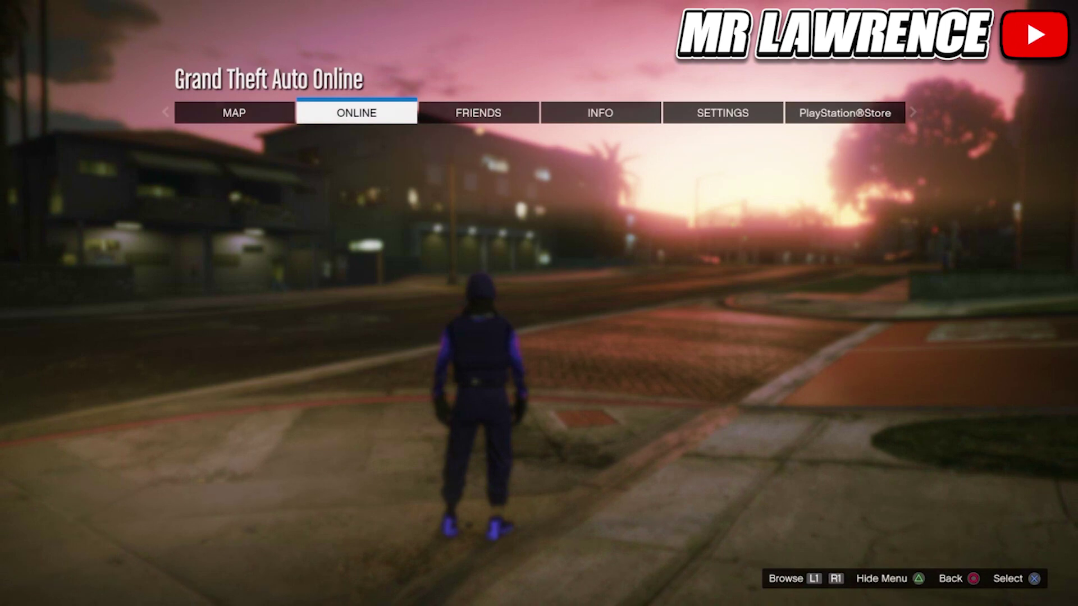
key("Return")
key("Down")
key("Return")
key("Down")
key("Down")
key("Down")
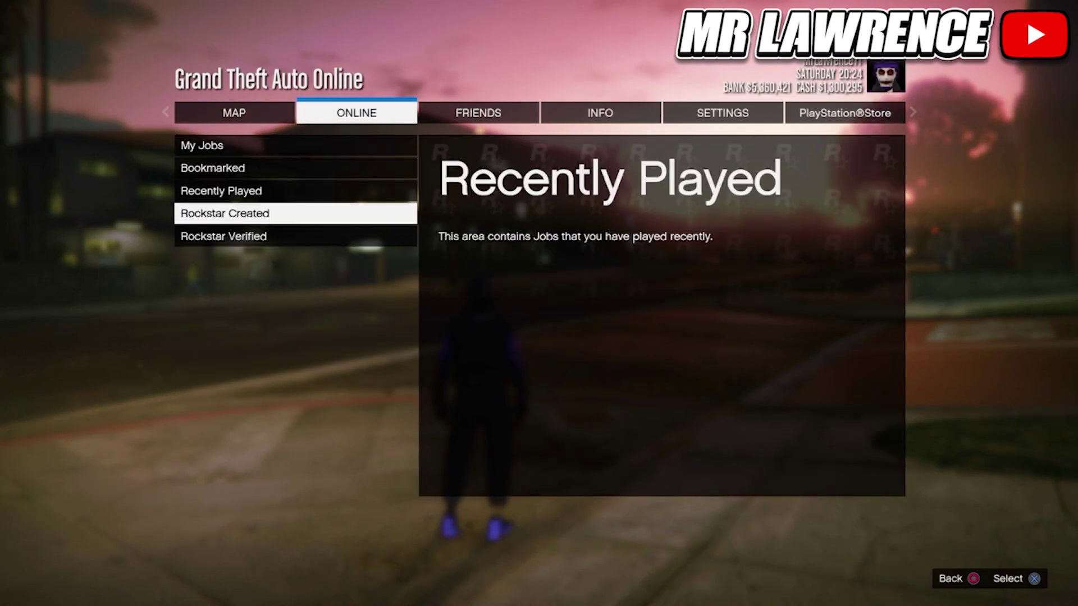
key("Return")
key("Up")
key("Up")
key("Up")
key("Up")
key("Return")
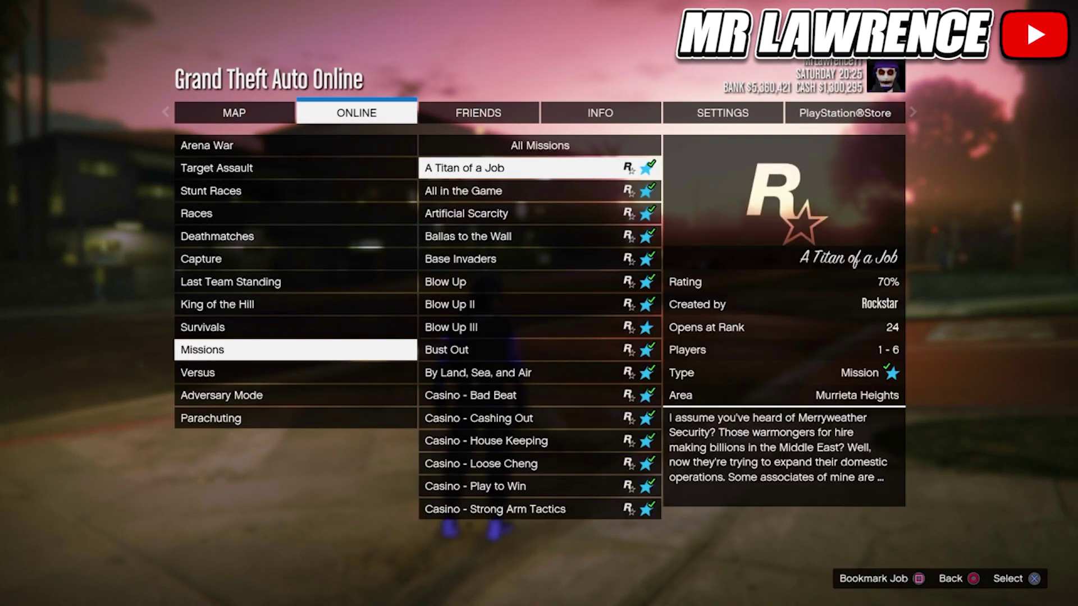
key("Return")
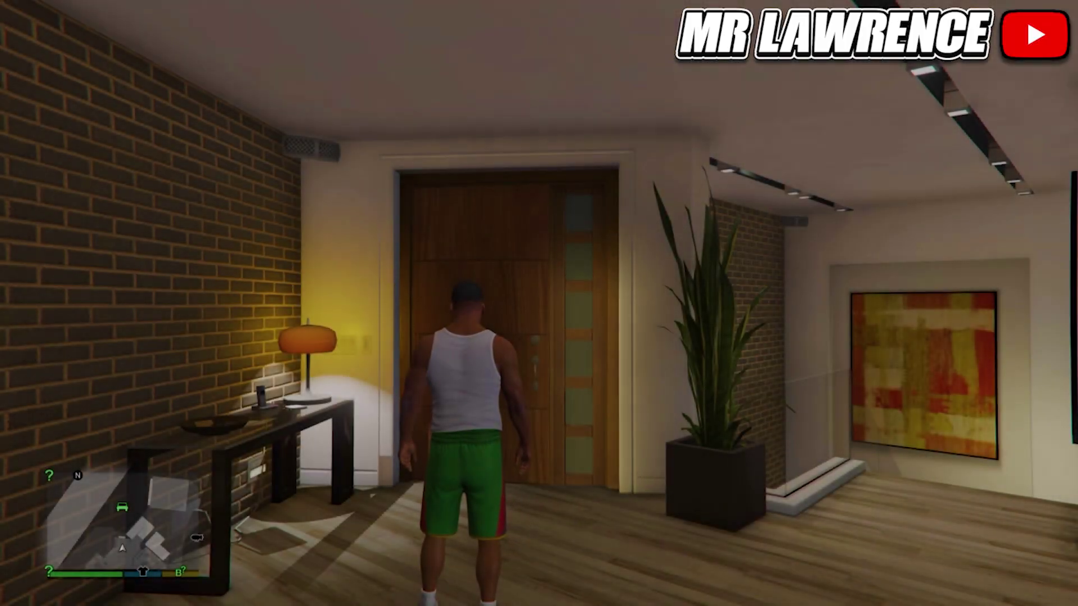
Start an Invite Only Session via Online > Play GTA Online.
key("Escape")
key("e")
key("e")
key("e")
key("e")
key("Return")
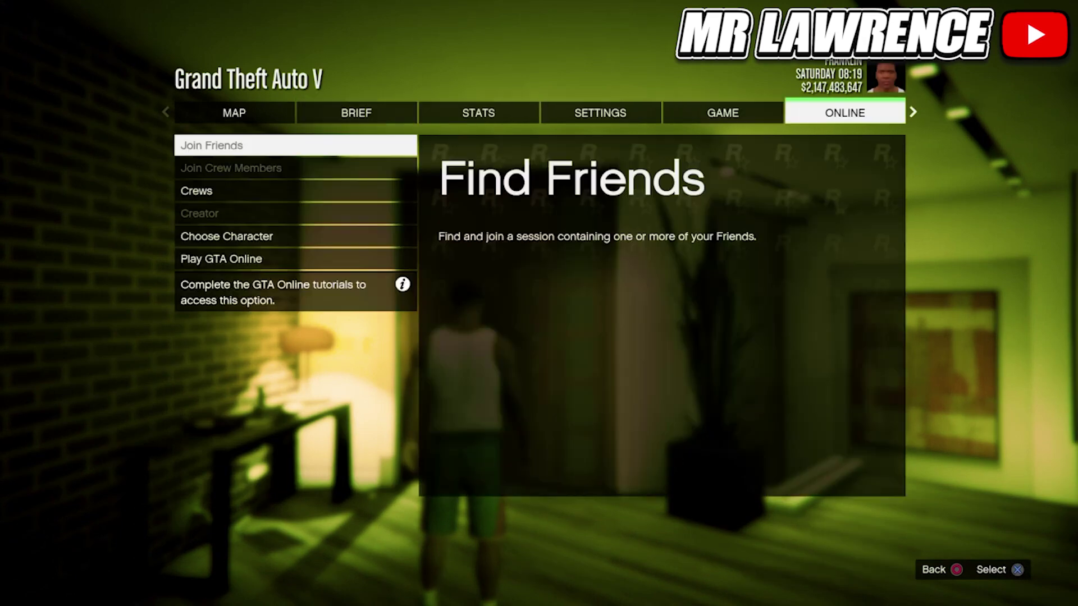
key("Down")
key("Down")
key("Down")
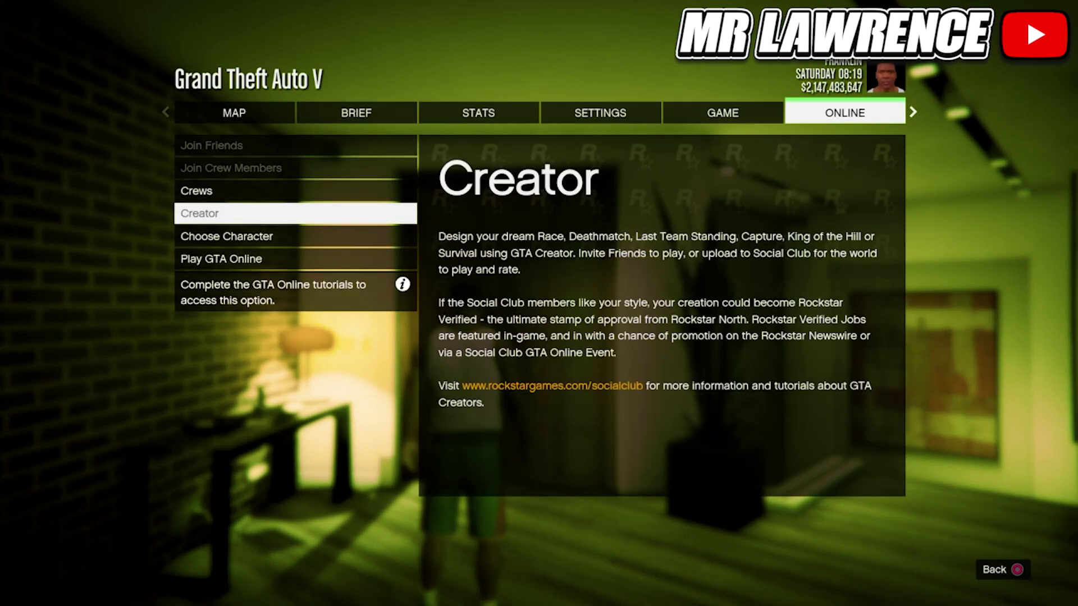
key("Up")
key("Up")
key("Up")
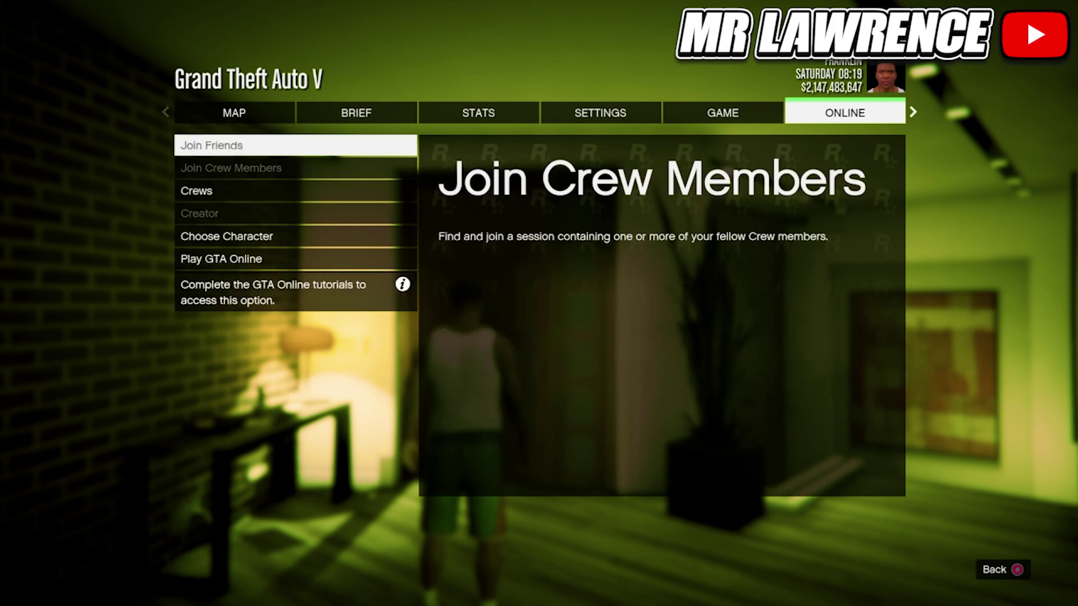
key("Up")
key("Return")
key("Return")
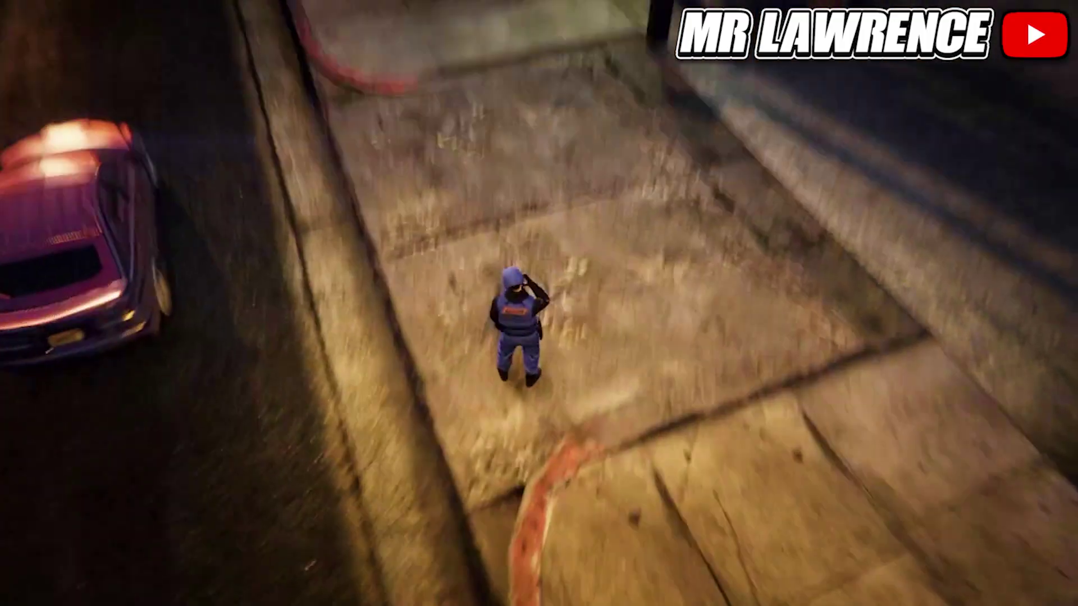
Leave GTA Online and return to story mode.
key("Escape")
key("Return")
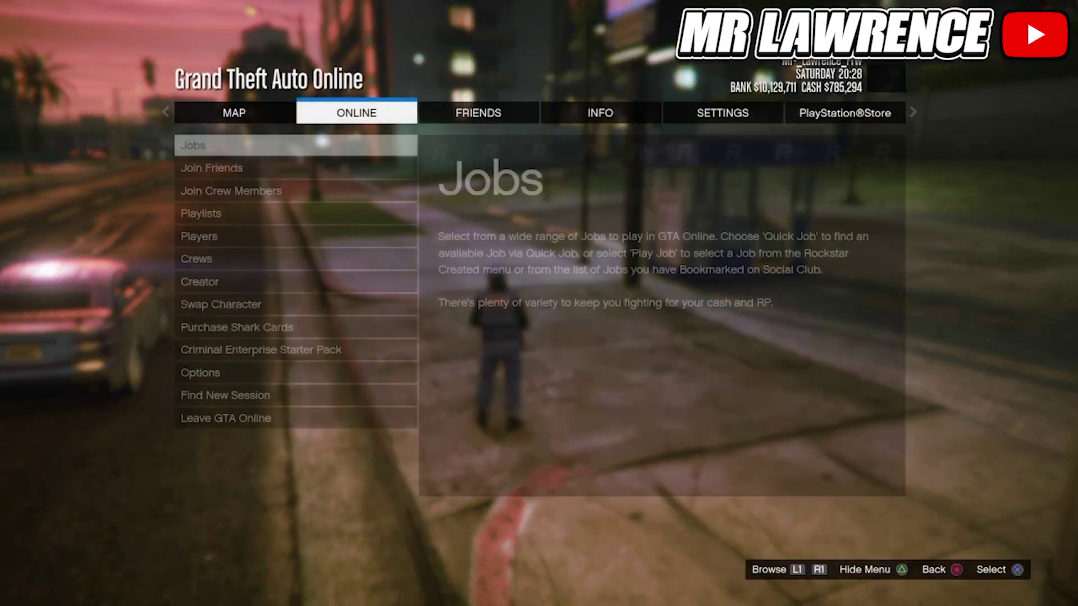
key("Up")
key("Return")
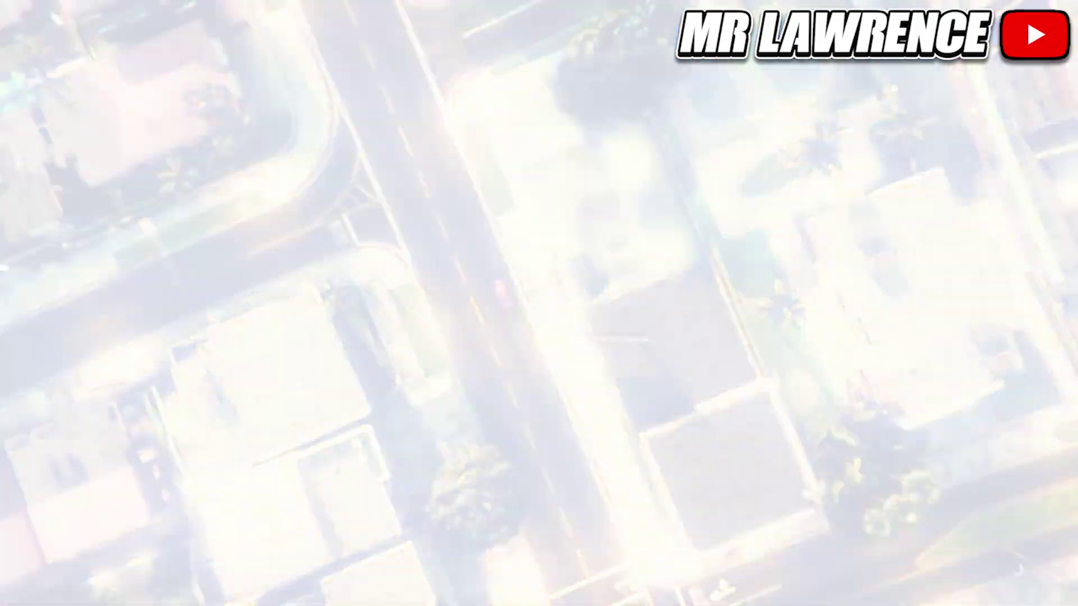
Load the story save 02 - Franklin and Lamar from Game > Load Game.
key("Escape")
key("Right")
key("Right")
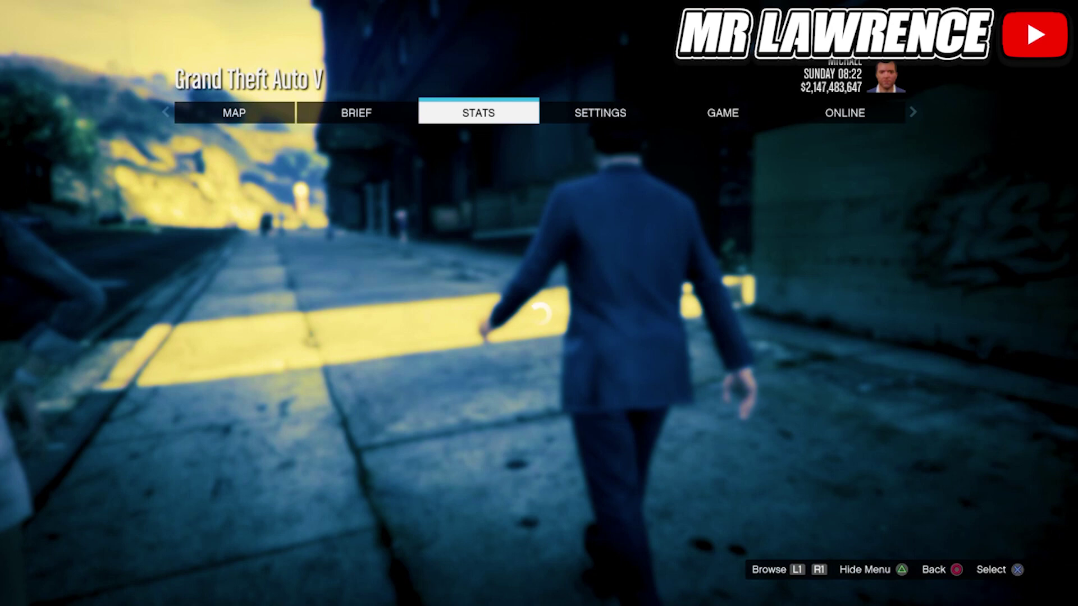
key("Right")
key("Right")
key("Down")
key("Down")
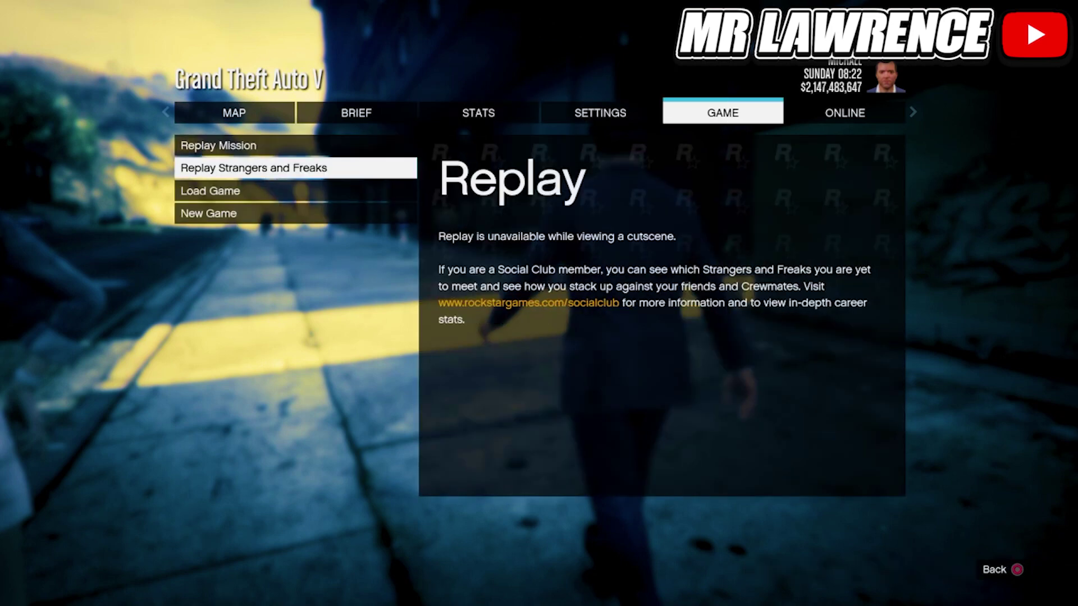
key("Down")
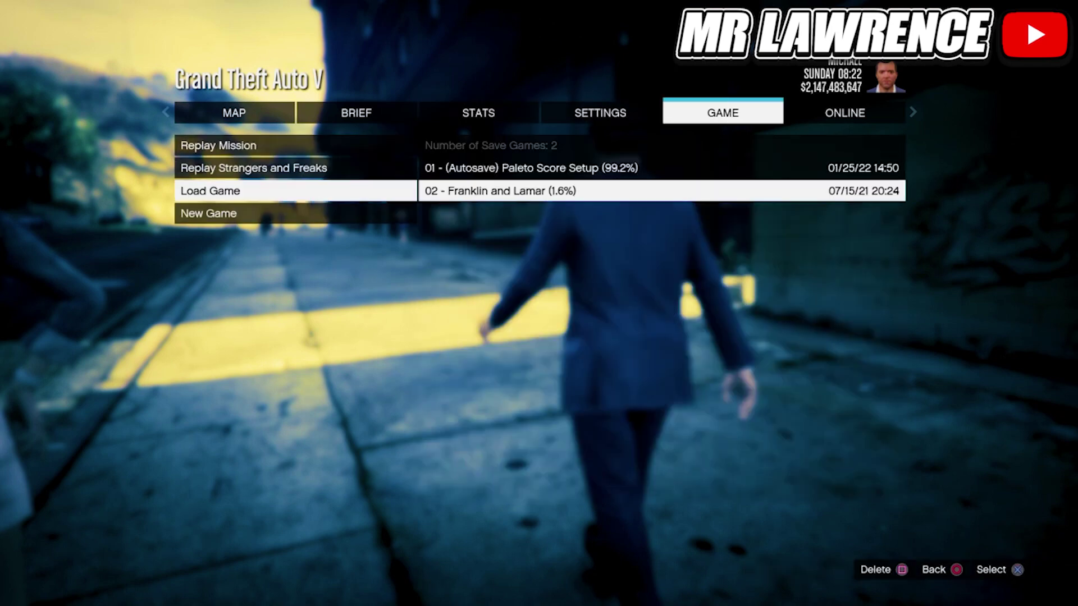
key("Return")
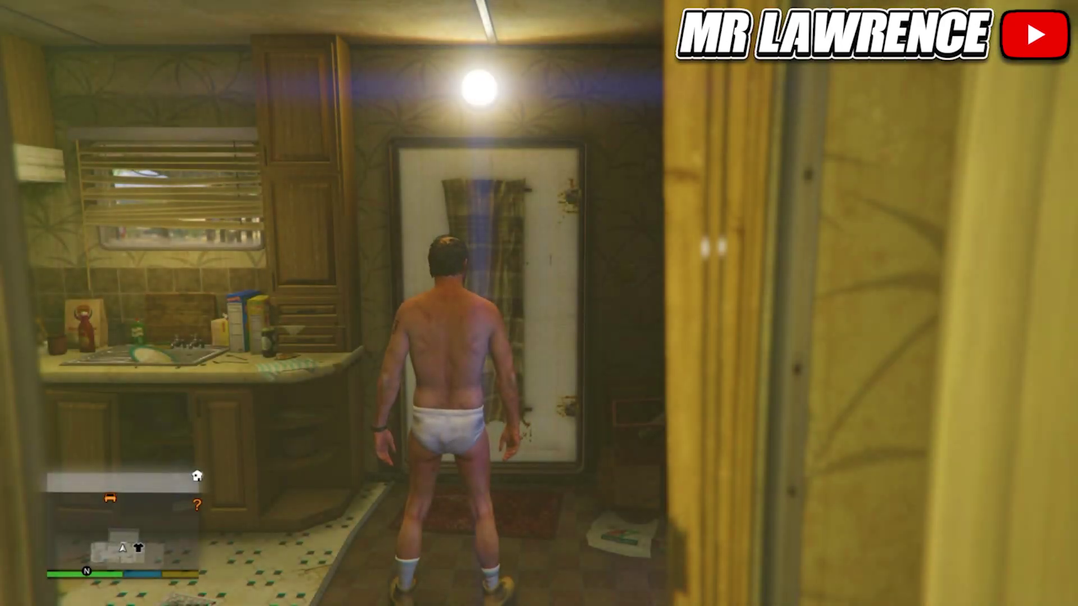
Pick Franklin on the character wheel to switch from Trevor.
key("alt")
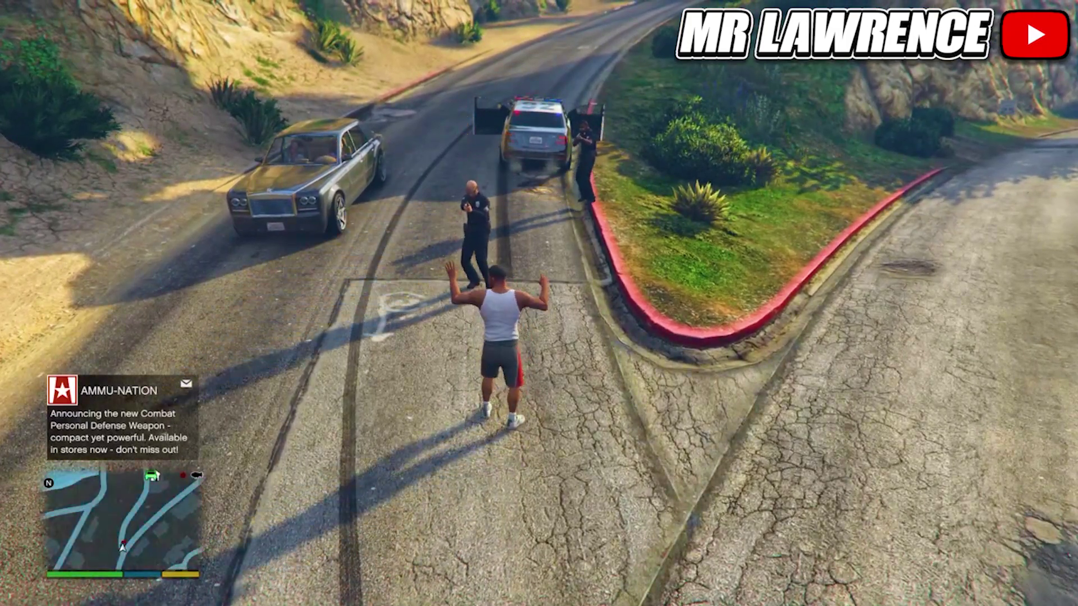
Bring up the quit-game prompt for Grand Theft Auto V from the pause menu.
key("Escape")
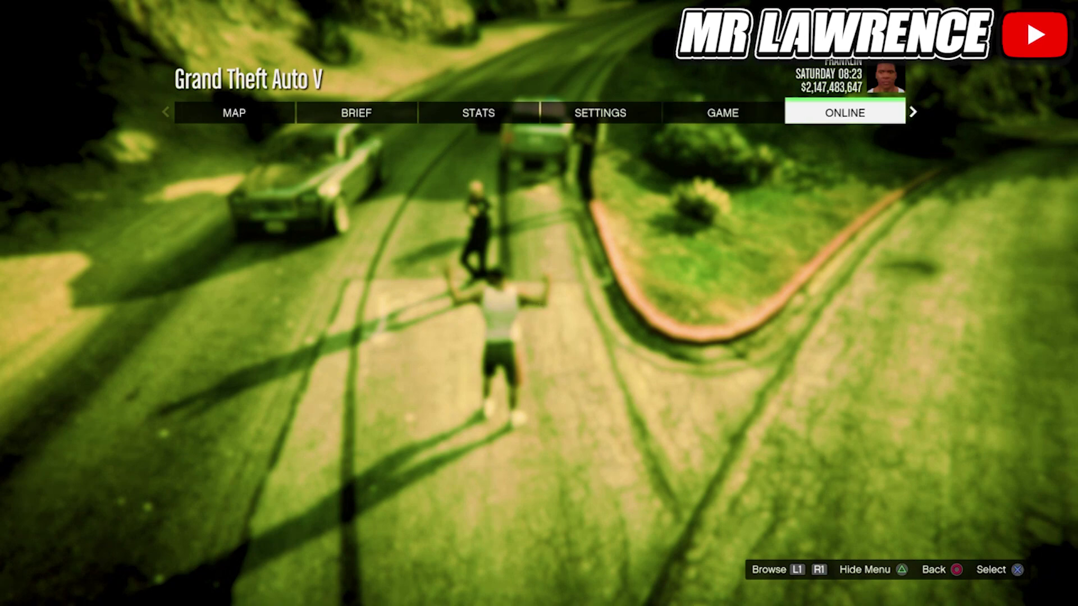
key("Return")
key("Down")
key("Down")
key("Down")
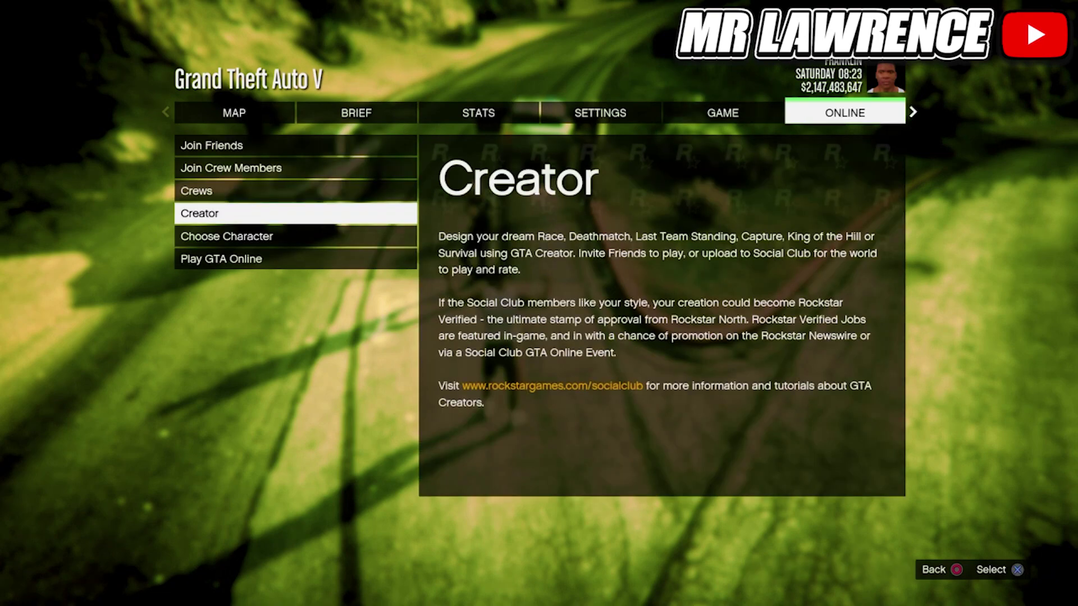
key("alt+F4")
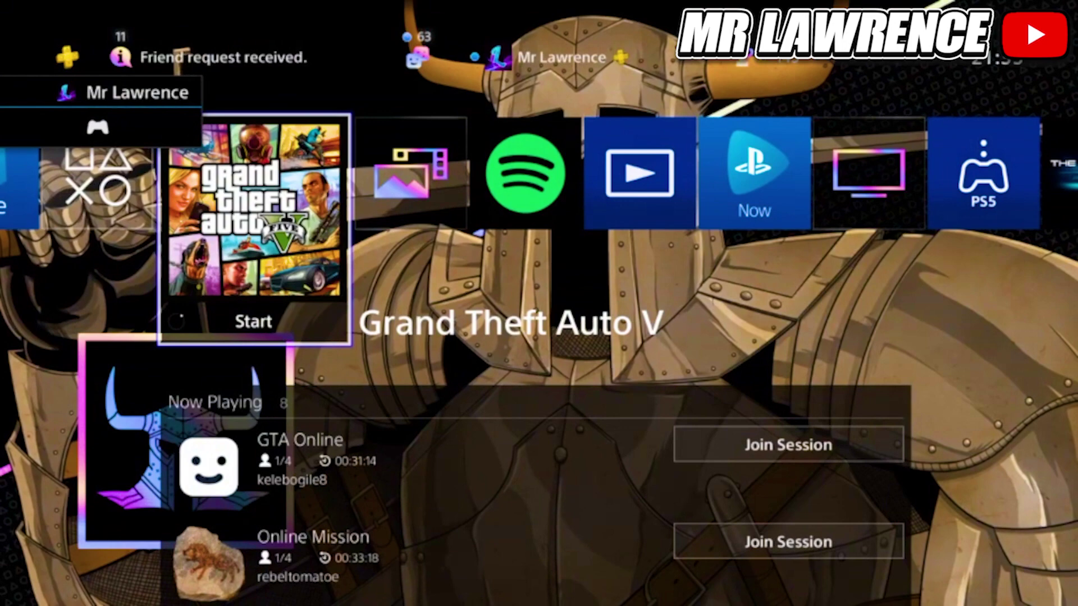
Browse the PS4 home screen apps and return to the Grand Theft Auto V tile.
key("Right")
key("Right")
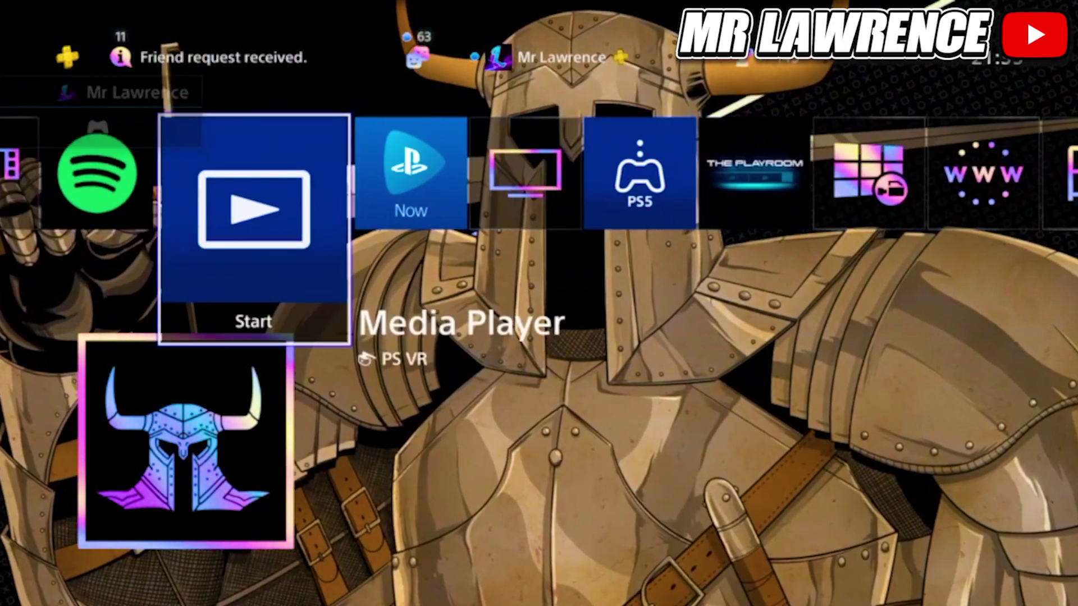
key("Left")
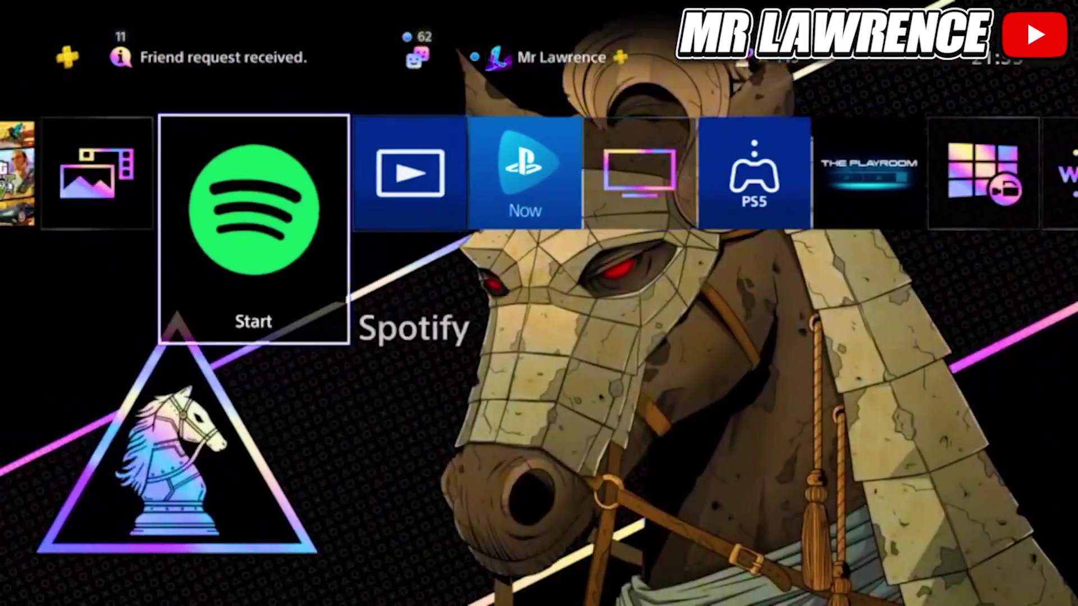
key("Right")
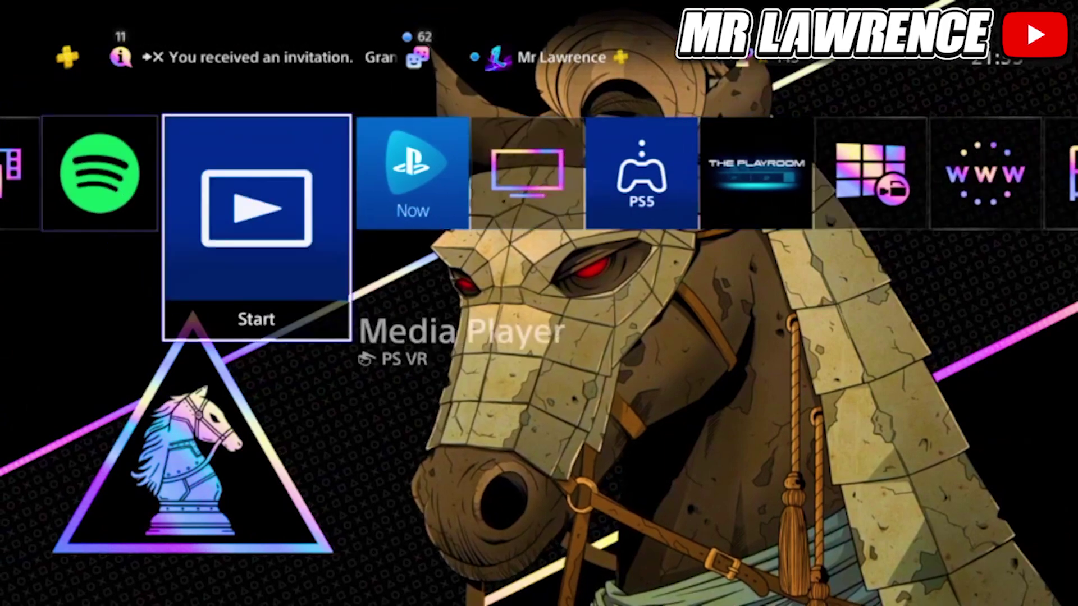
key("Left")
key("Left")
key("Left")
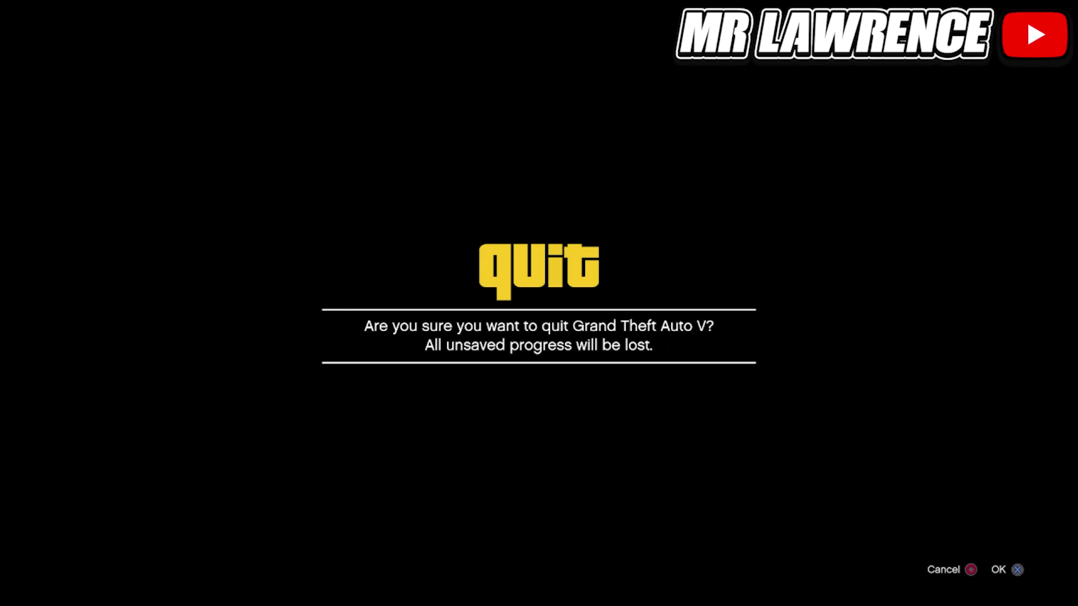
Quit GTA V by launching Spotify to suspend it, then return home to the GTA V tile.
key("Return")
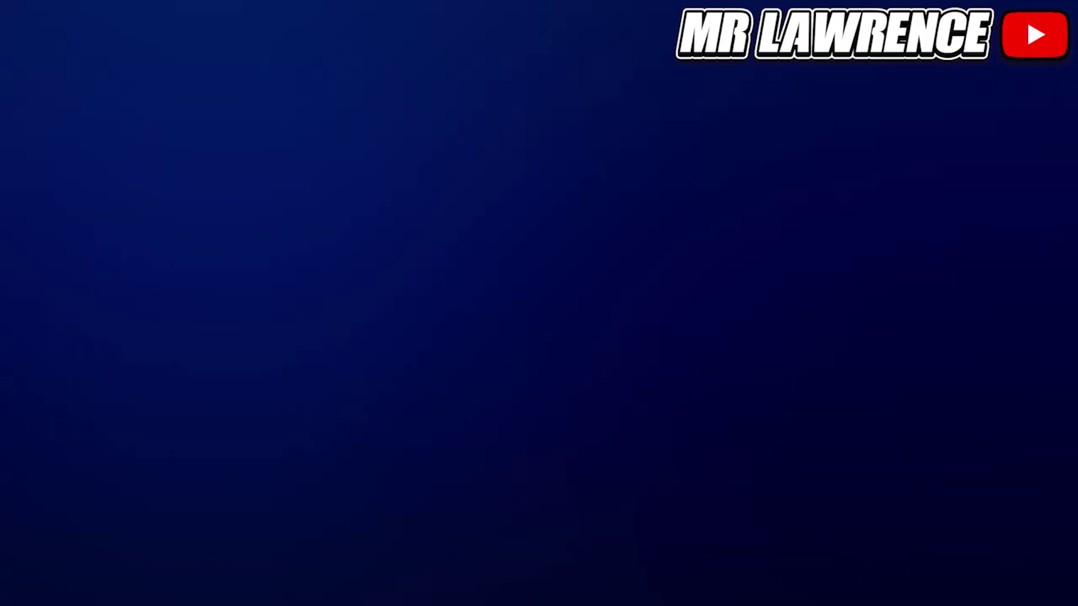
key("Right")
key("Right")
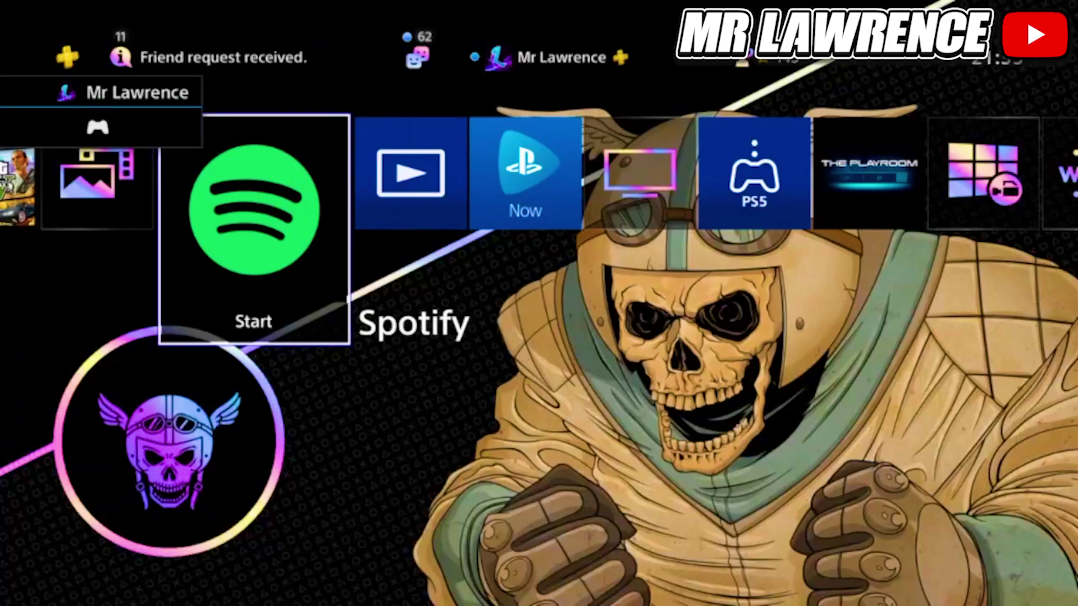
key("Return")
key("Return")
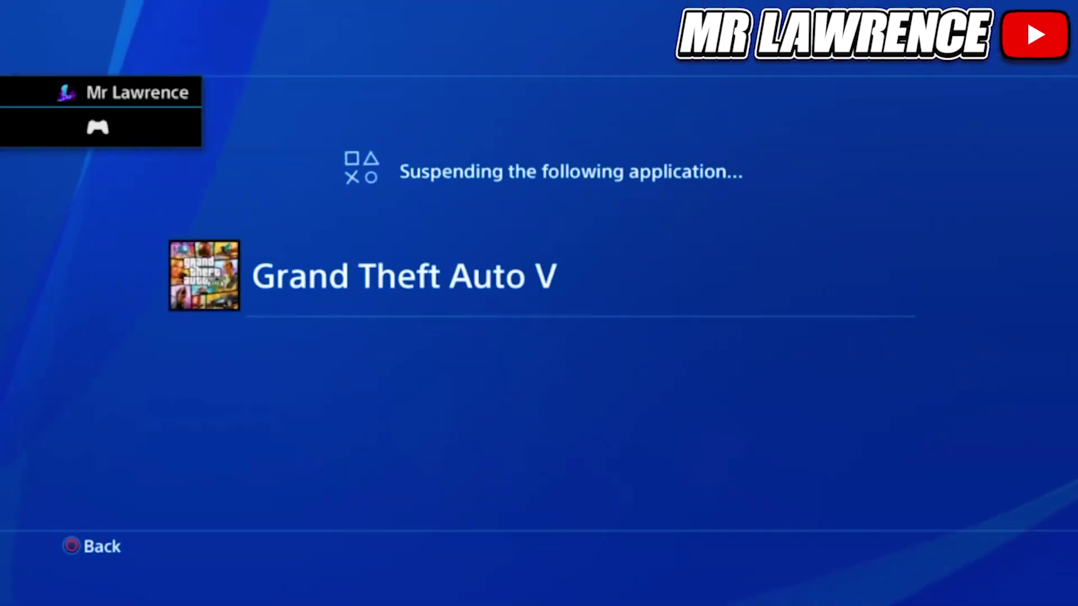
key("Return")
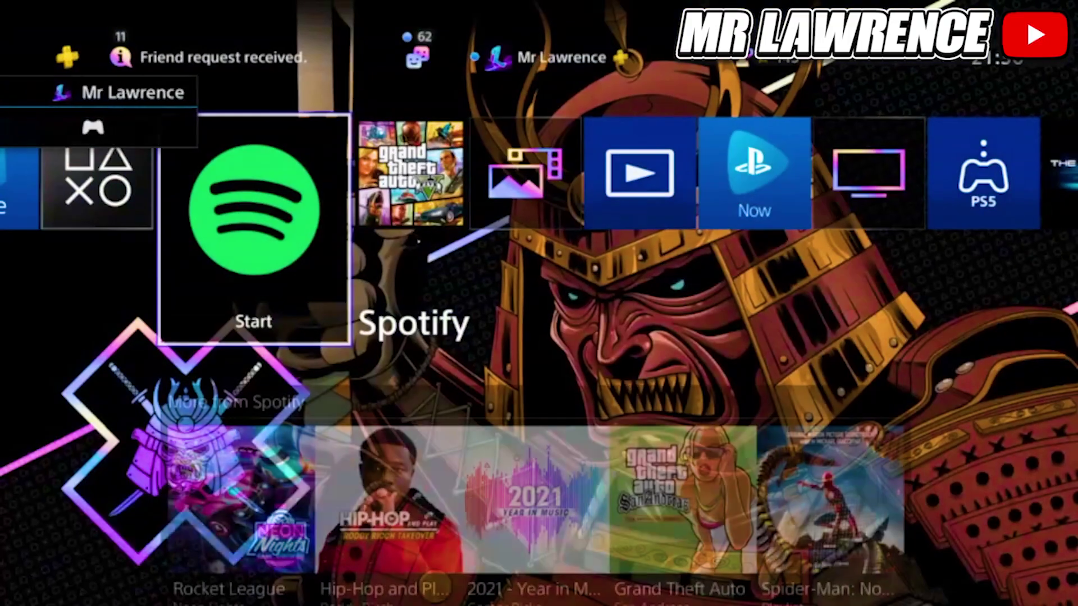
key("Right")
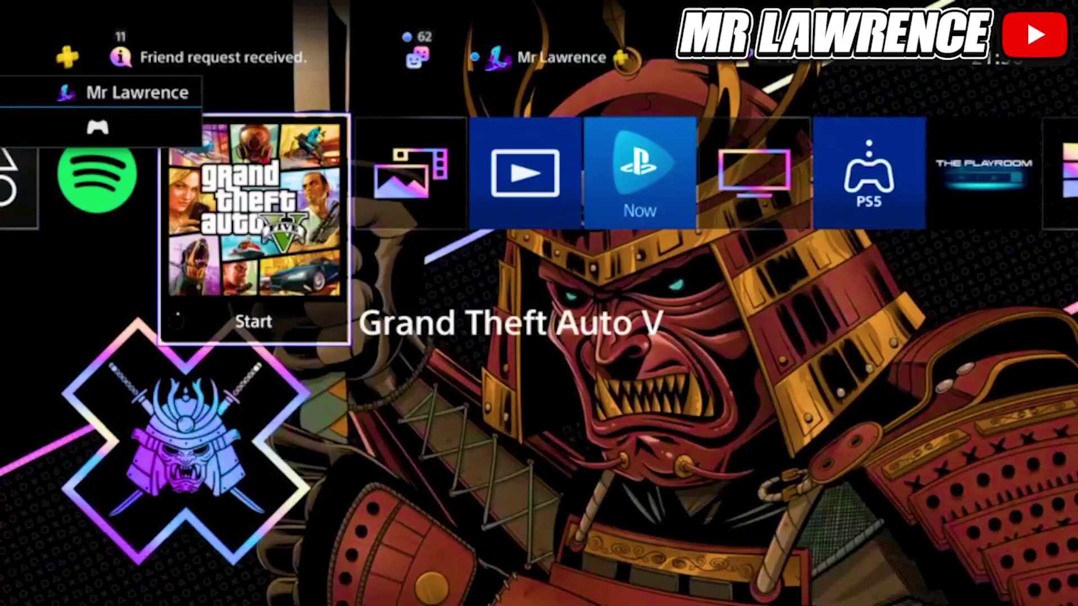
Relaunch GTA V, dismiss both services-unavailable alerts, and confirm joining the GTA Online session.
key("Return")
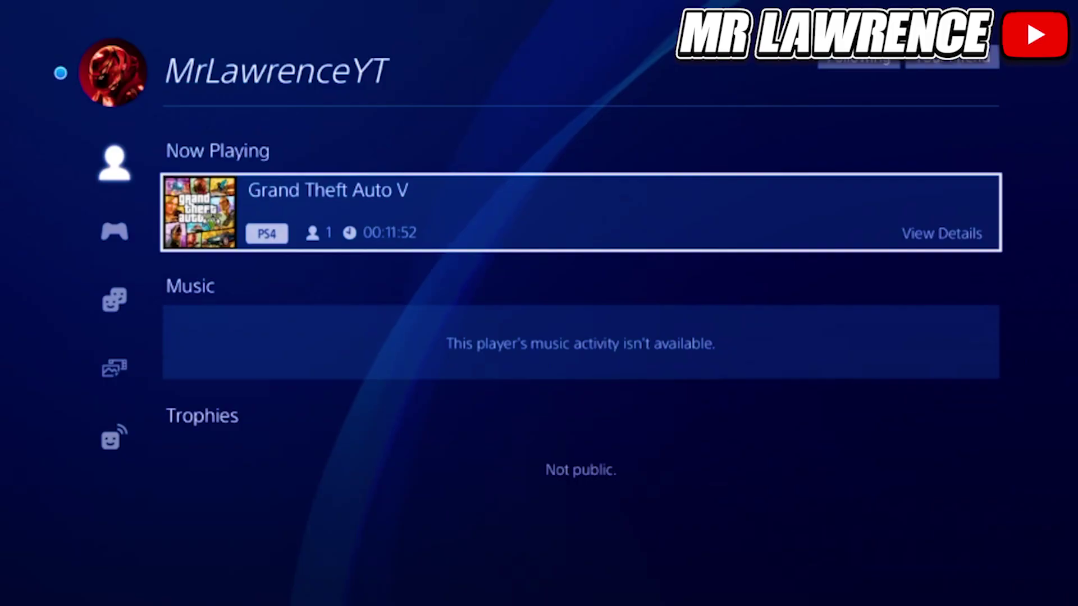
key("Return")
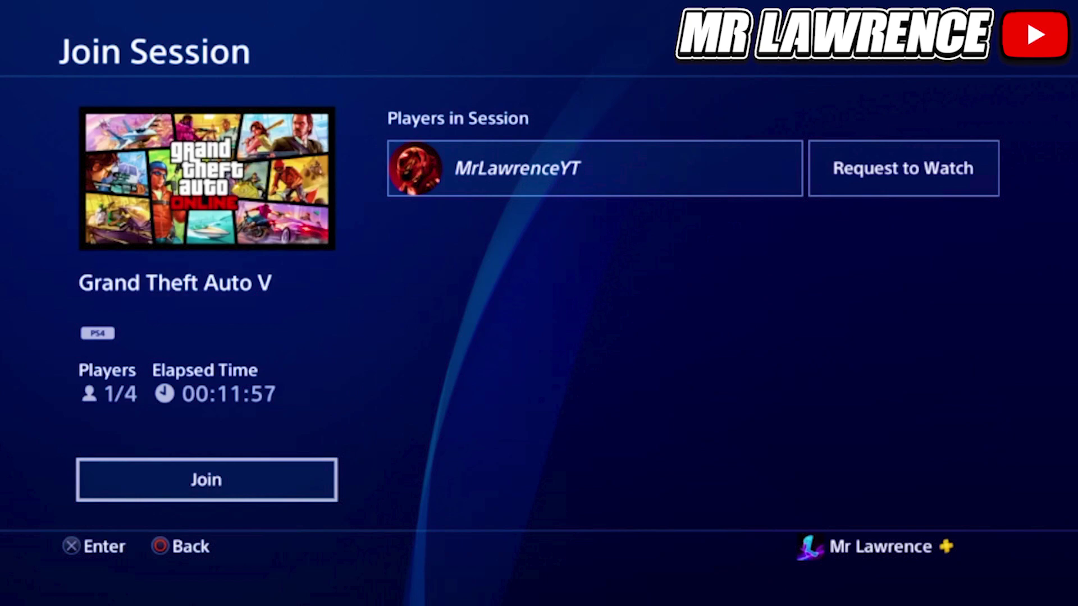
key("Return")
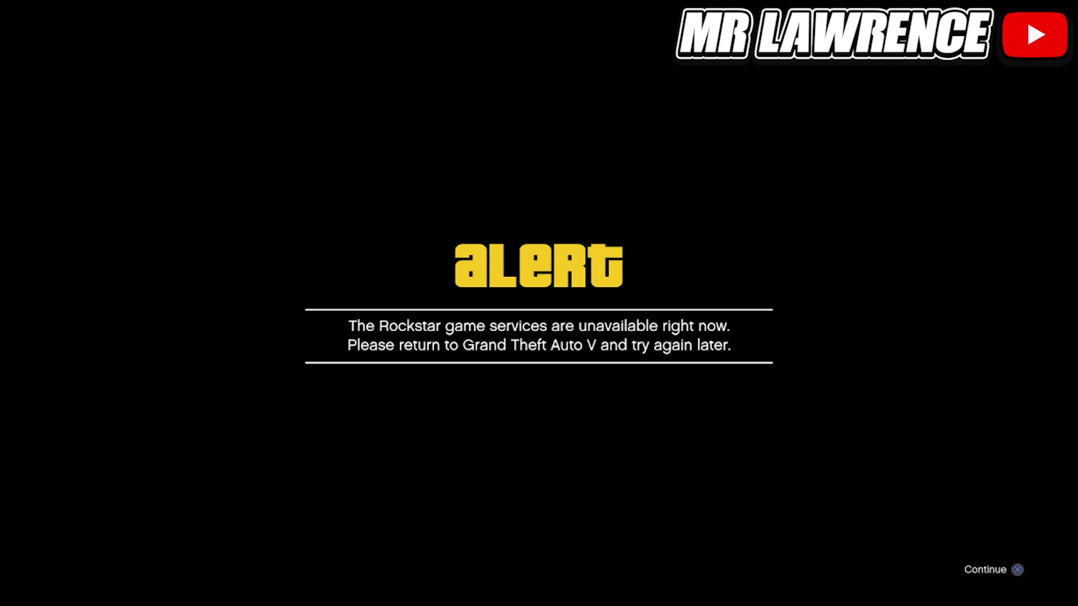
key("Return")
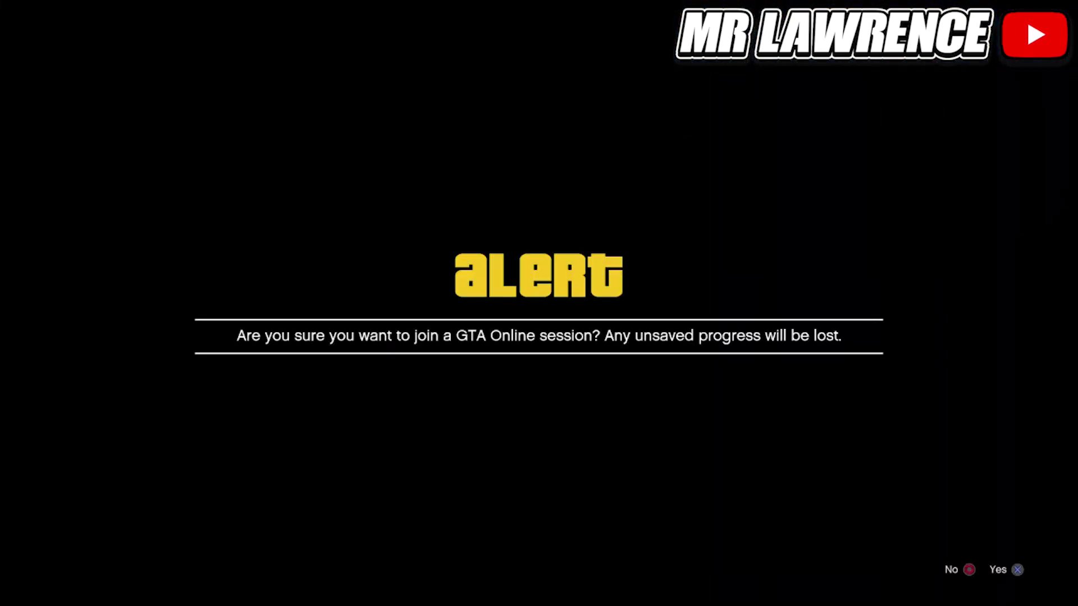
key("Return")
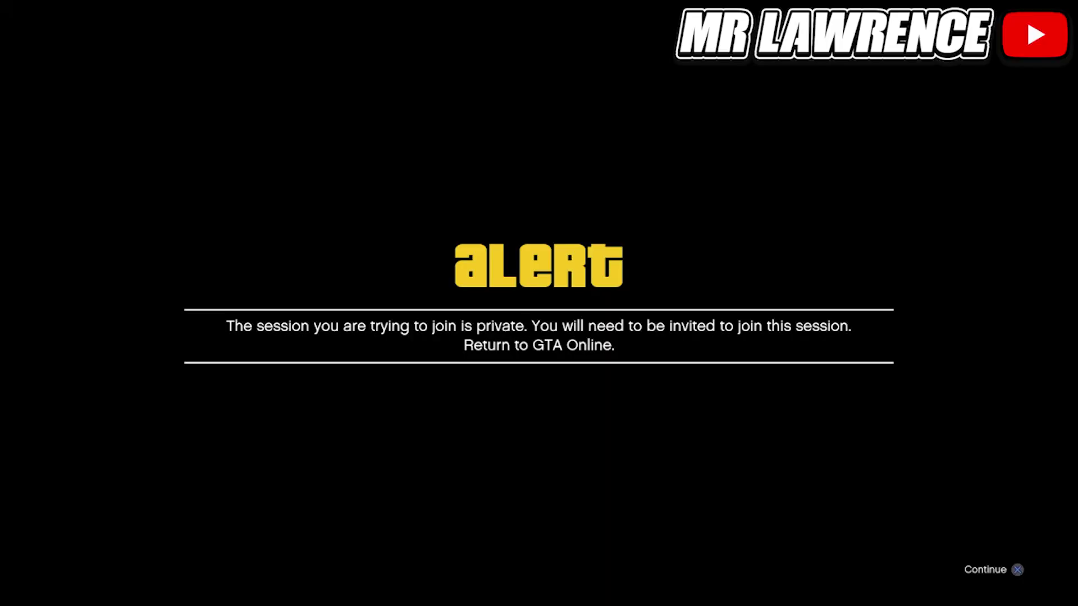
key("Return")
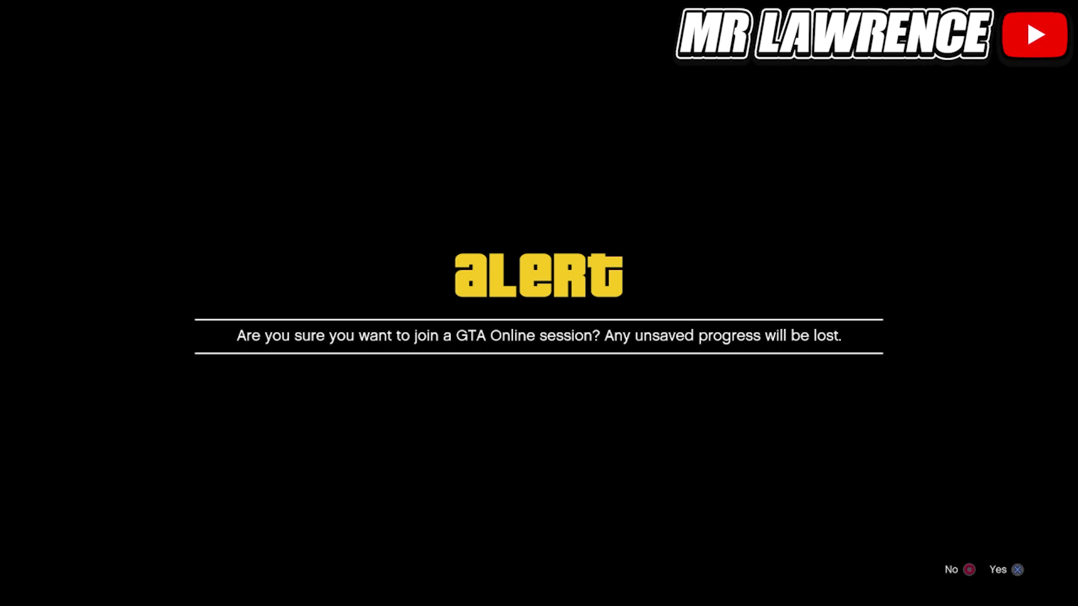
key("Return")
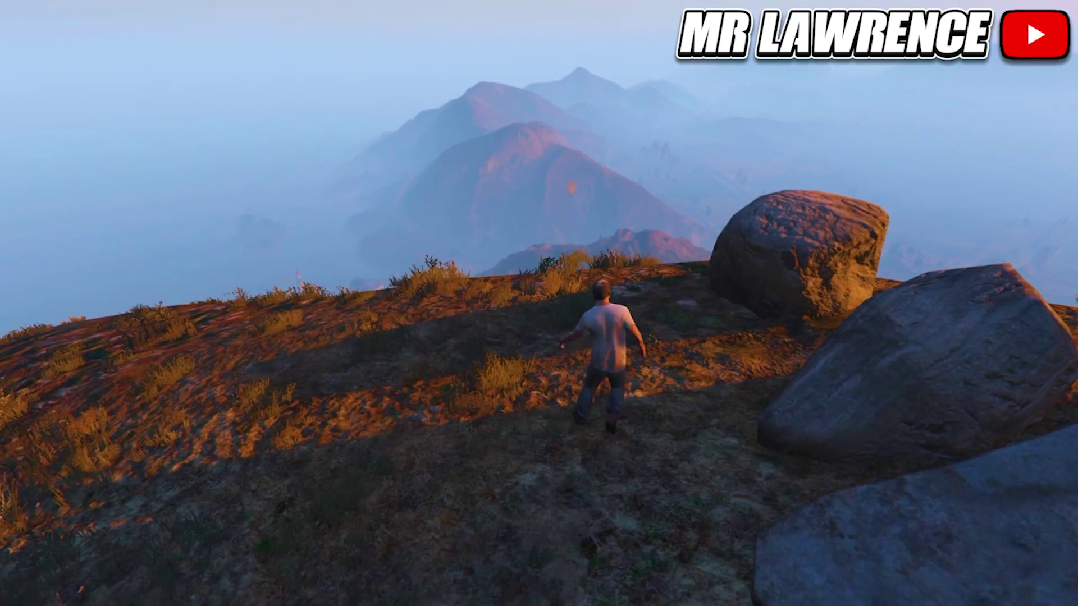
Choose Director Mode from the Interaction Menu and start it from the casting trailer as Trevor.
key("m")
key("Up")
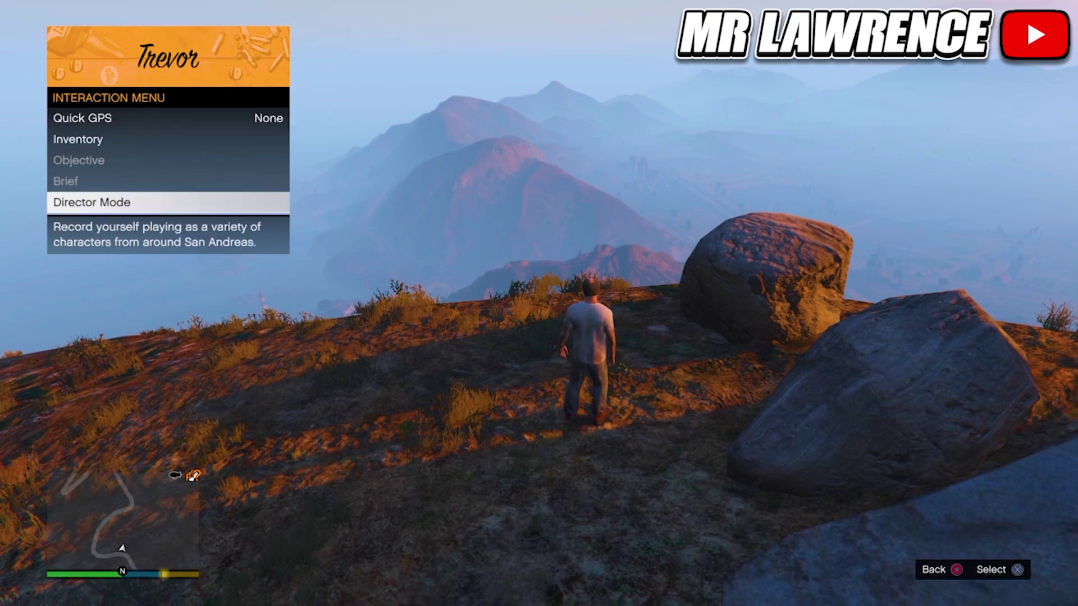
key("Return")
key("Return")
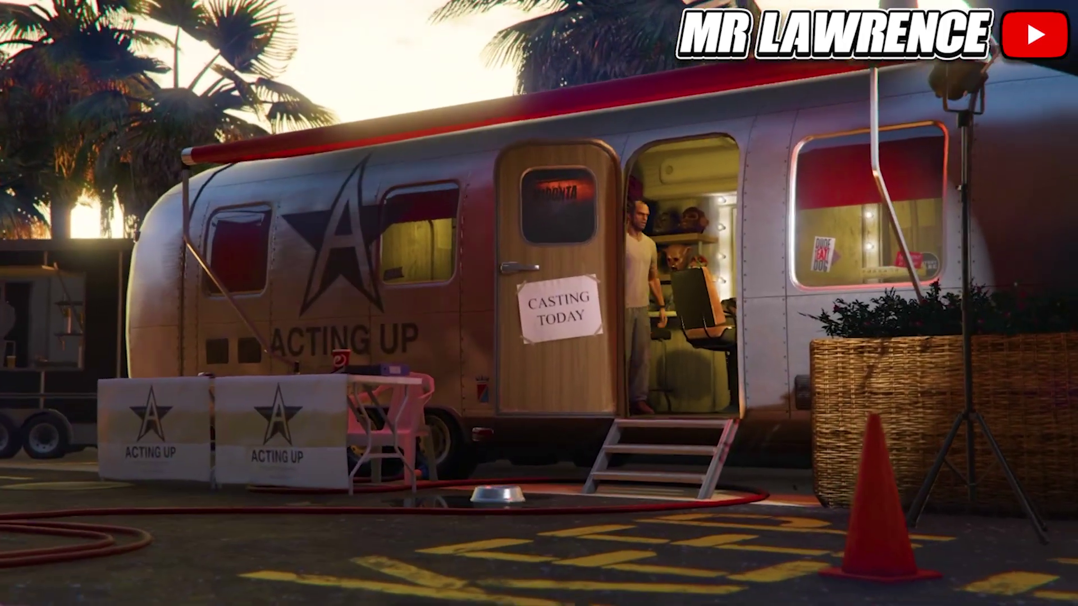
key("Up")
key("Return")
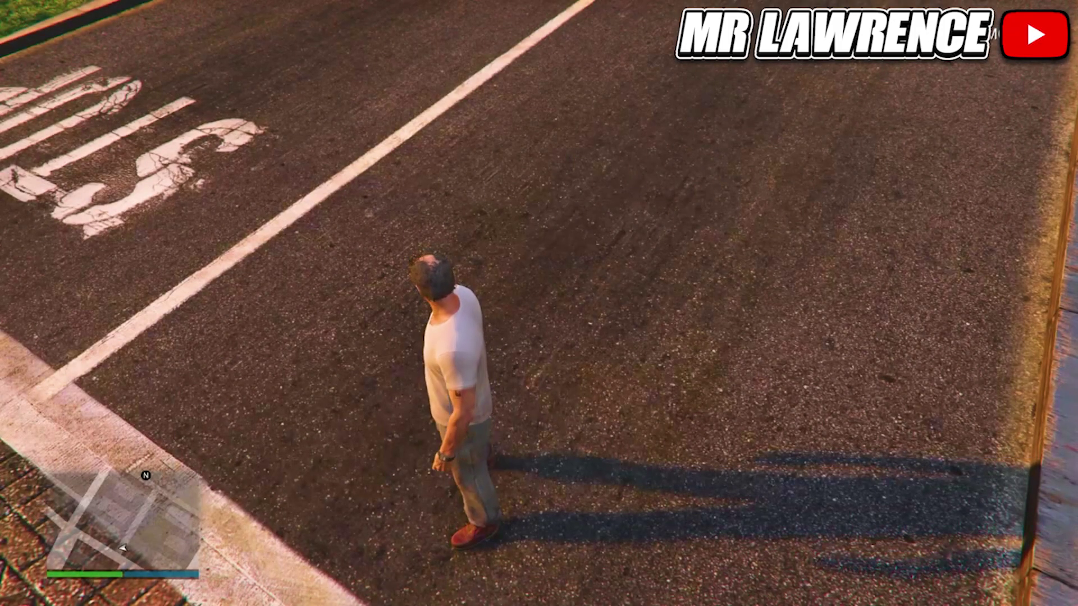
Open the Garage from the Director Mode main menu.
key("m")
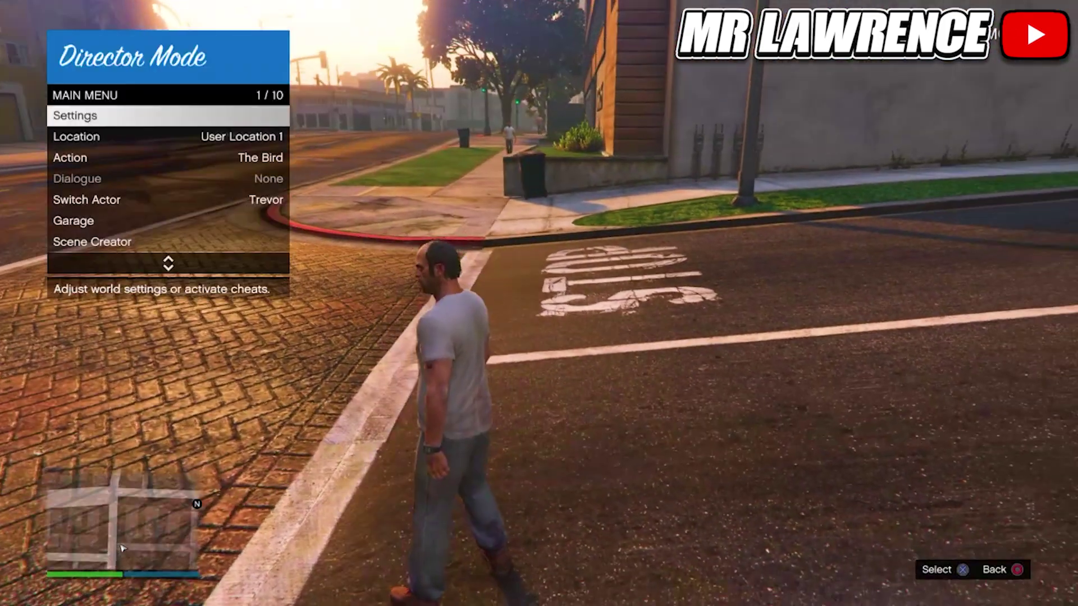
key("Down")
key("Down")
key("Down")
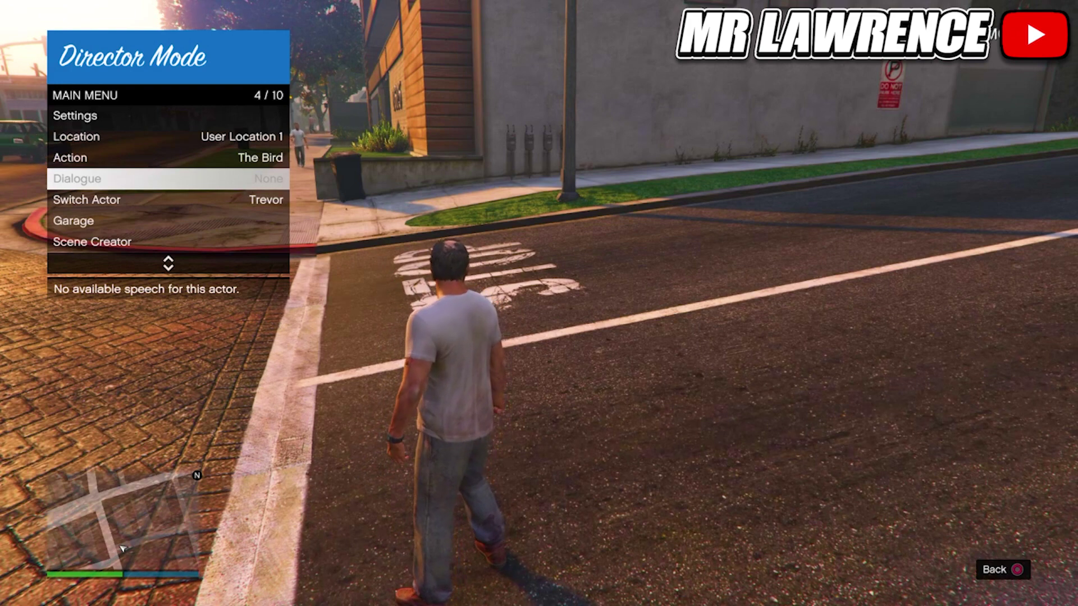
key("Down")
key("Down")
Spawn the purple Ignus beside Trevor, then back out to the Quit Director Mode option.
key("Return")
key("Down")
key("Down")
key("Down")
key("Down")
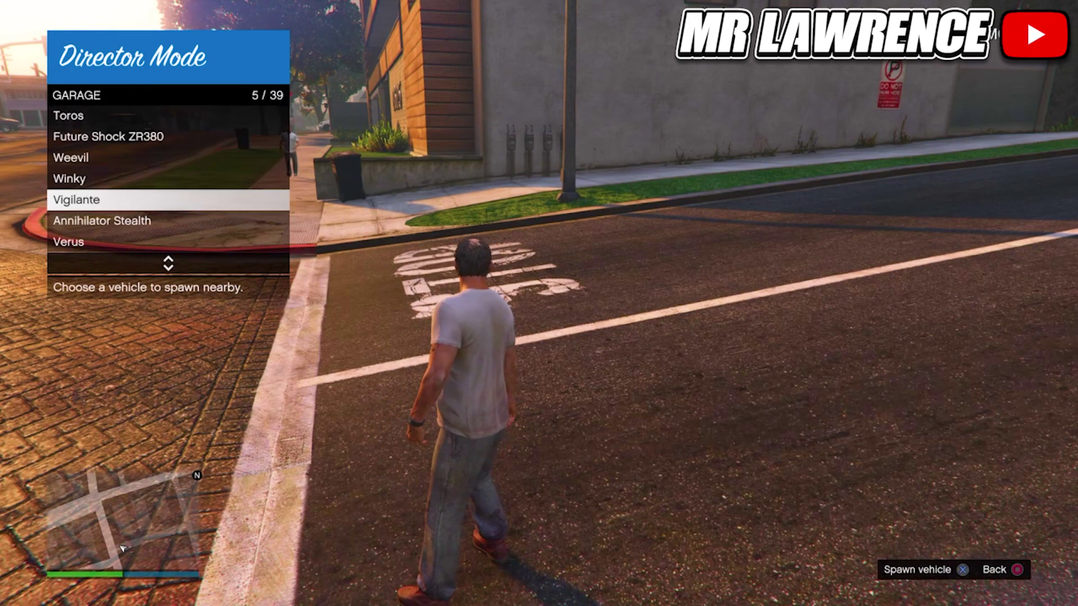
key("Down")
key("Down")
key("Down")
key("Down")
key("Down")
key("Down")
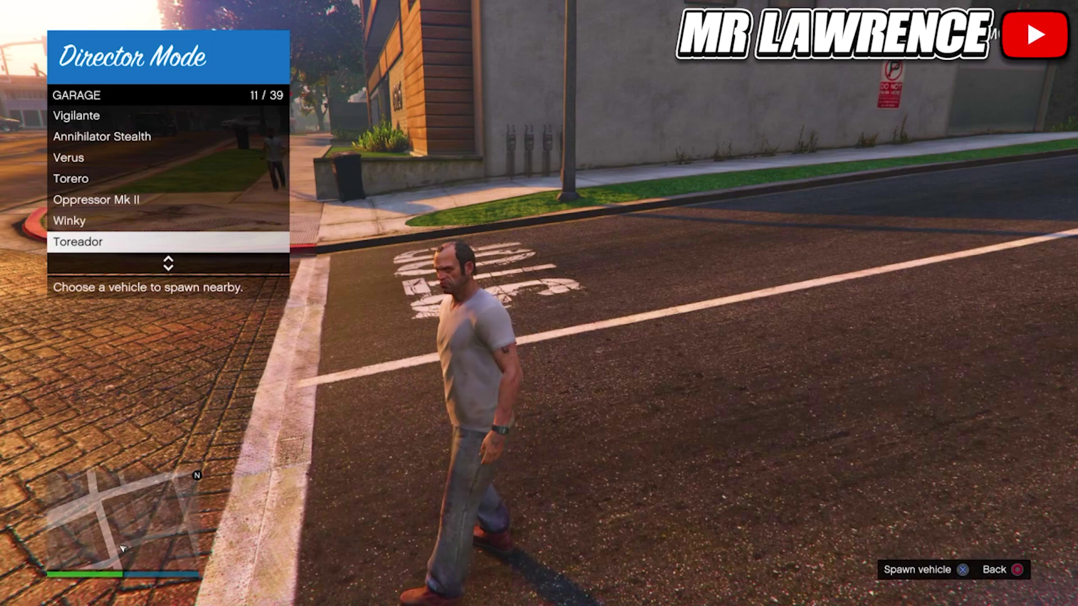
key("Down")
key("Return")
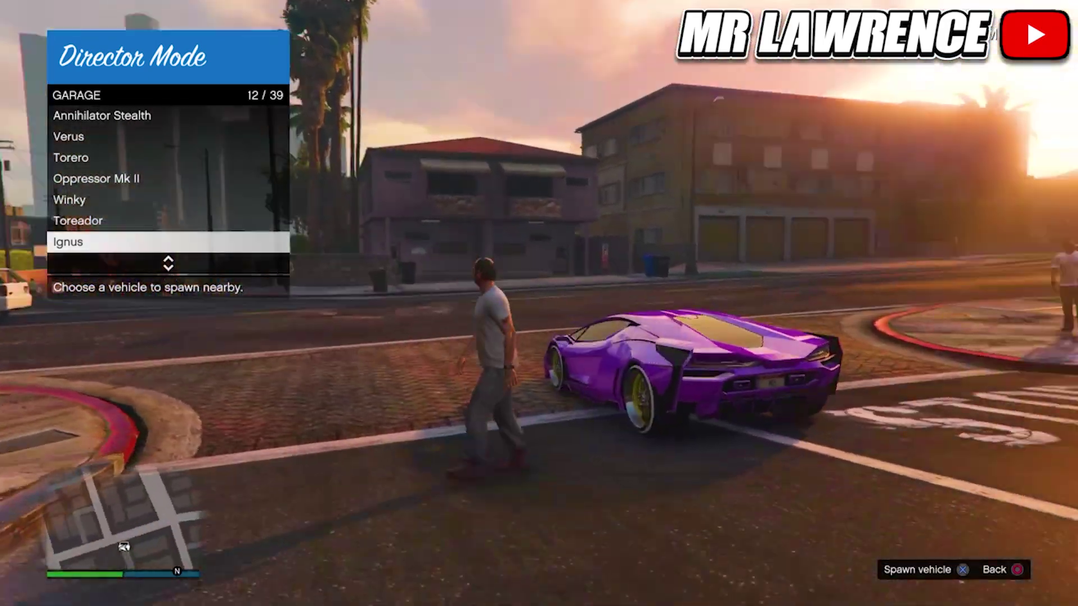
key("Escape")
key("Down")
key("Down")
key("Down")
key("Down")
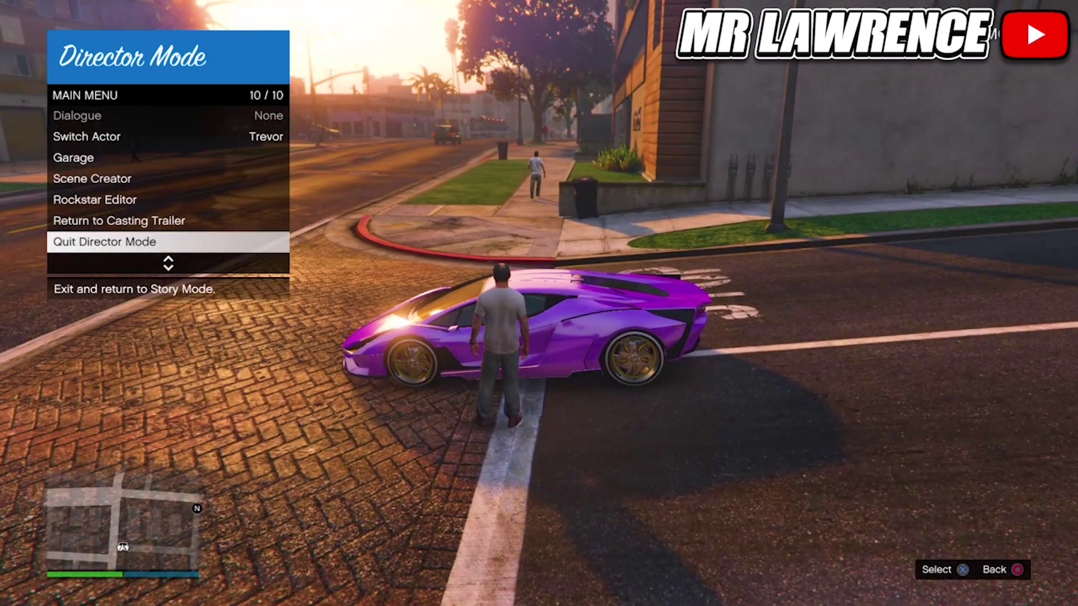